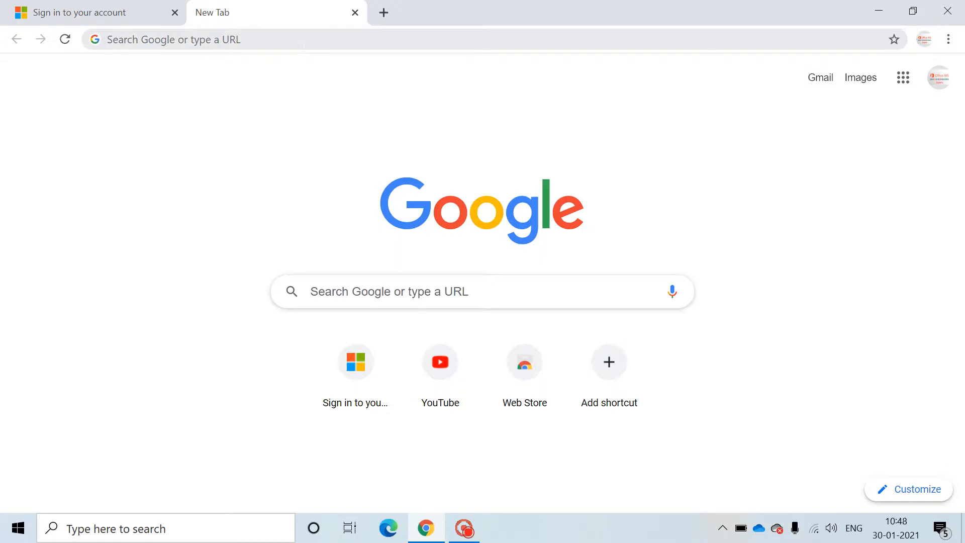
Step: Navigate Chrome to office.com using the 'off' address bar autocomplete
{"action": "left_click", "coordinate": [303, 44]}
{"action": "type", "text": "office.com"}
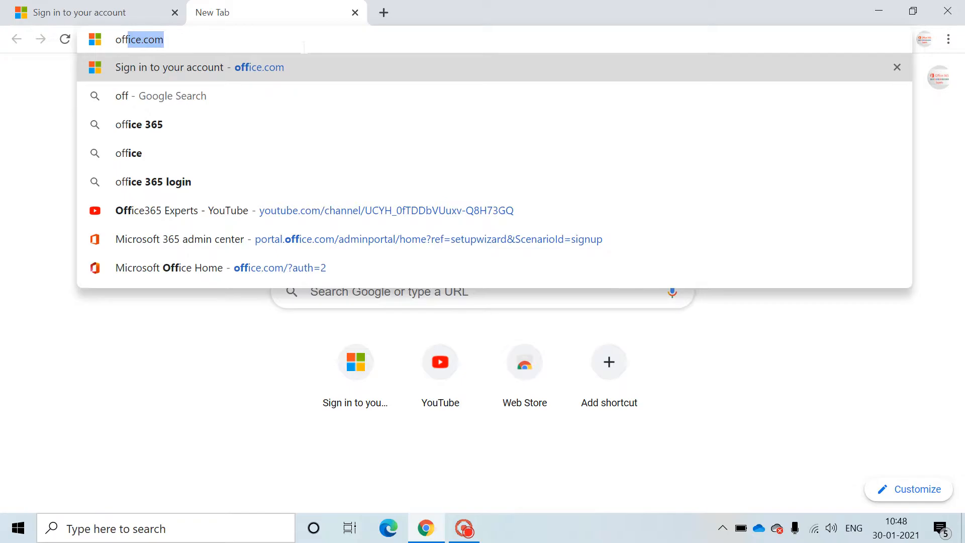
{"action": "key", "text": "Return"}
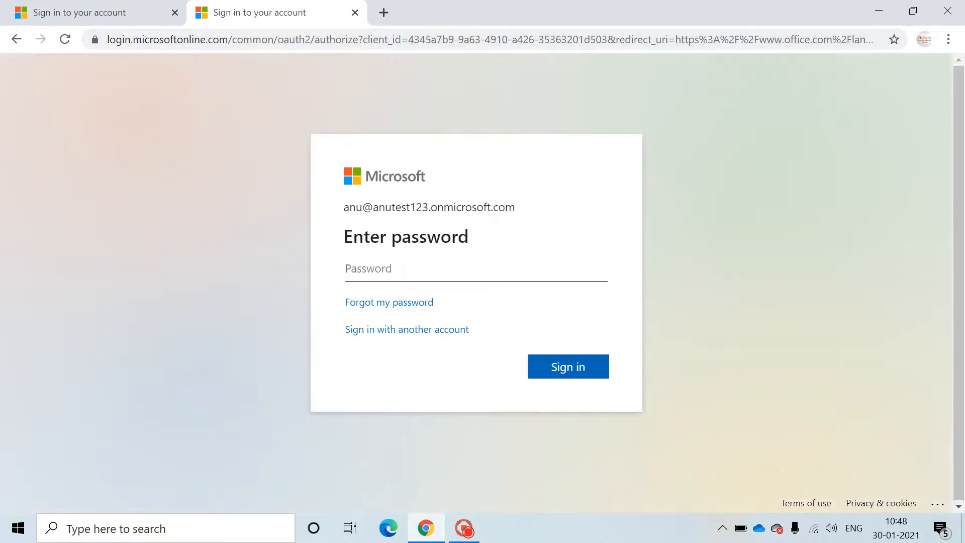
Step: Enter the admin account password, skip the security setup and choose to stay signed in
{"action": "left_click", "coordinate": [403, 270]}
{"action": "type", "text": "•••••"}
{"action": "key", "text": "BackSpace"}
{"action": "key", "text": "BackSpace"}
{"action": "key", "text": "BackSpace"}
{"action": "key", "text": "BackSpace"}
{"action": "key", "text": "BackSpace"}
{"action": "type", "text": "•••••••••"}
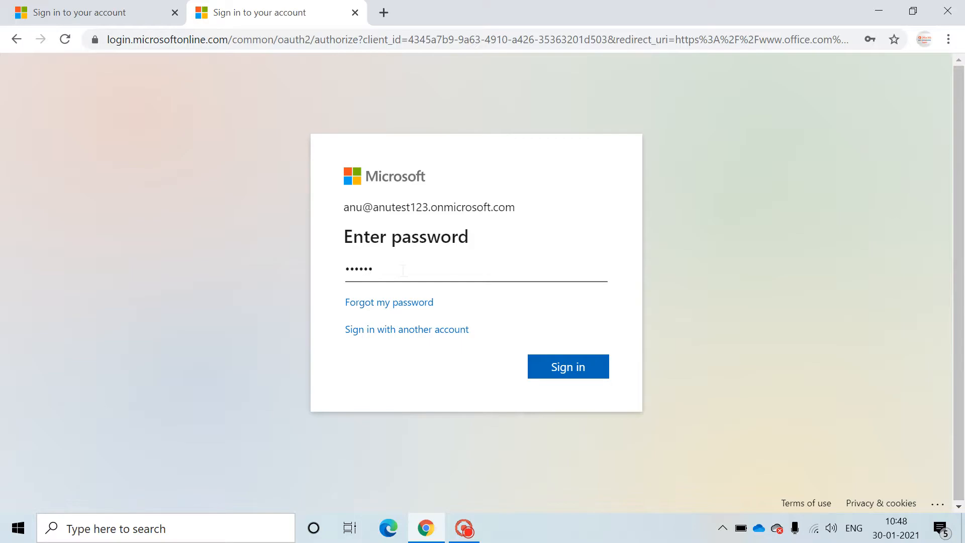
{"action": "type", "text": "••••"}
{"action": "key", "text": "Return"}
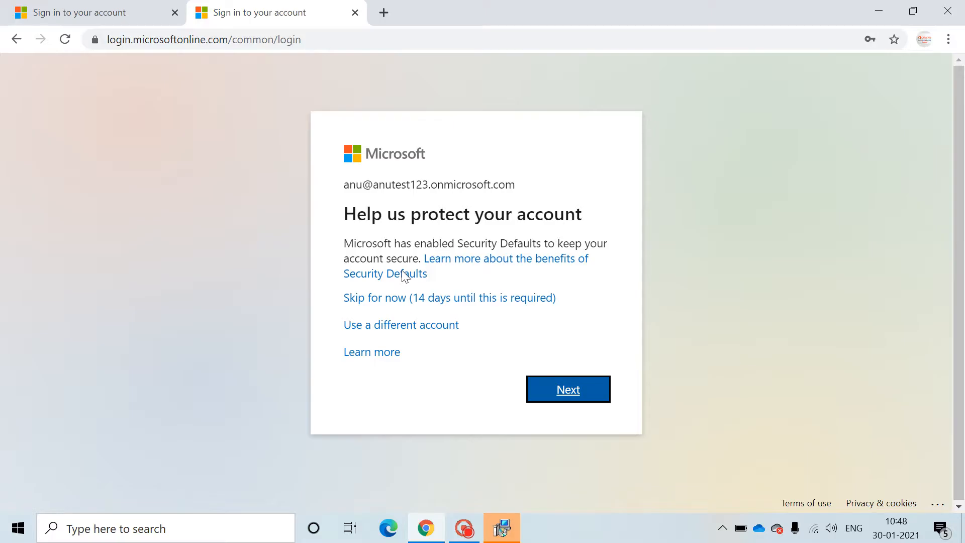
{"action": "left_click", "coordinate": [451, 298]}
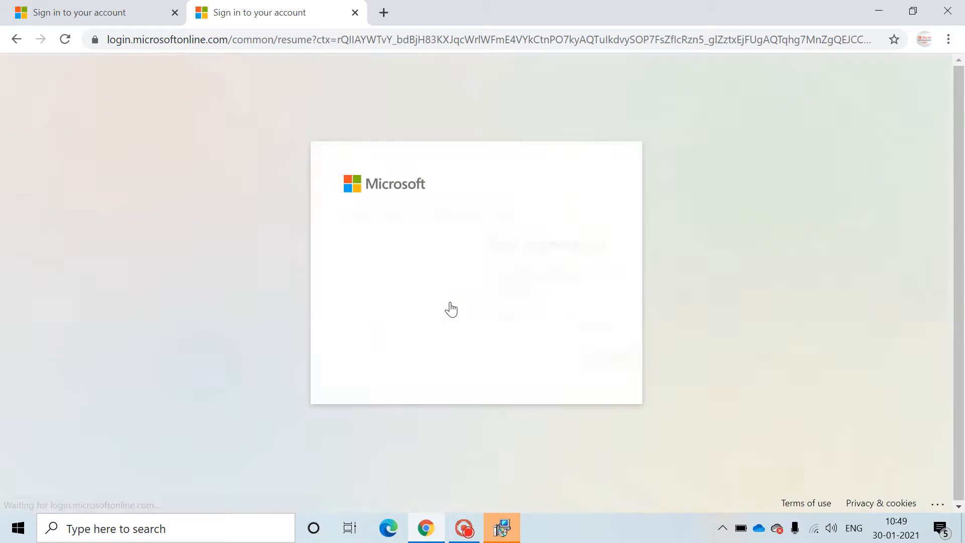
{"action": "left_click", "coordinate": [581, 366]}
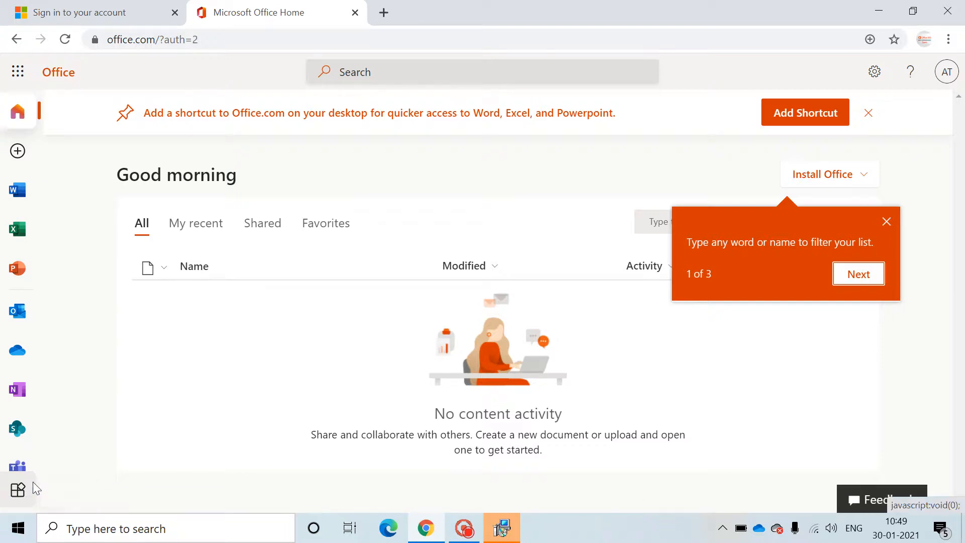
Step: Launch the Admin app from All apps, close the old tab and skip the security prompt
{"action": "left_click", "coordinate": [17, 490]}
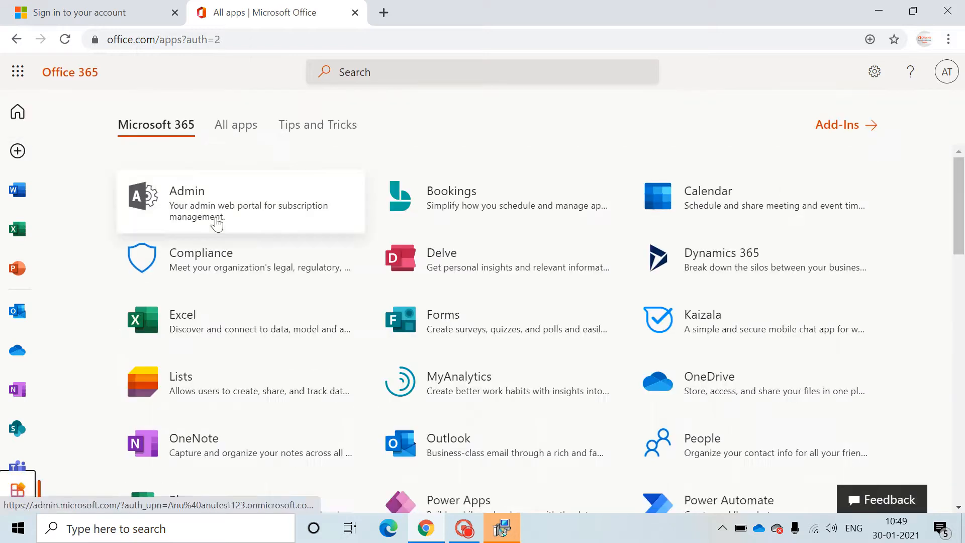
{"action": "left_click", "coordinate": [216, 219]}
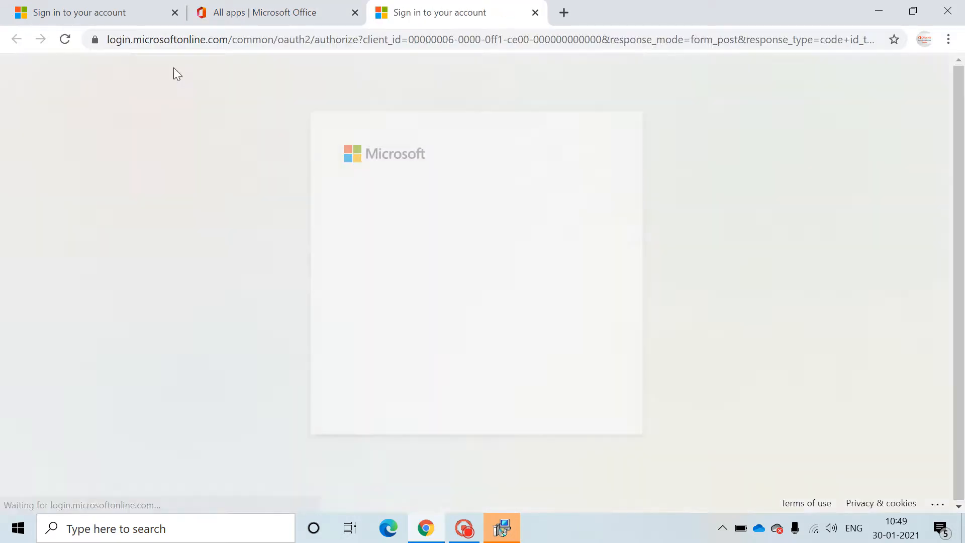
{"action": "left_click", "coordinate": [174, 13]}
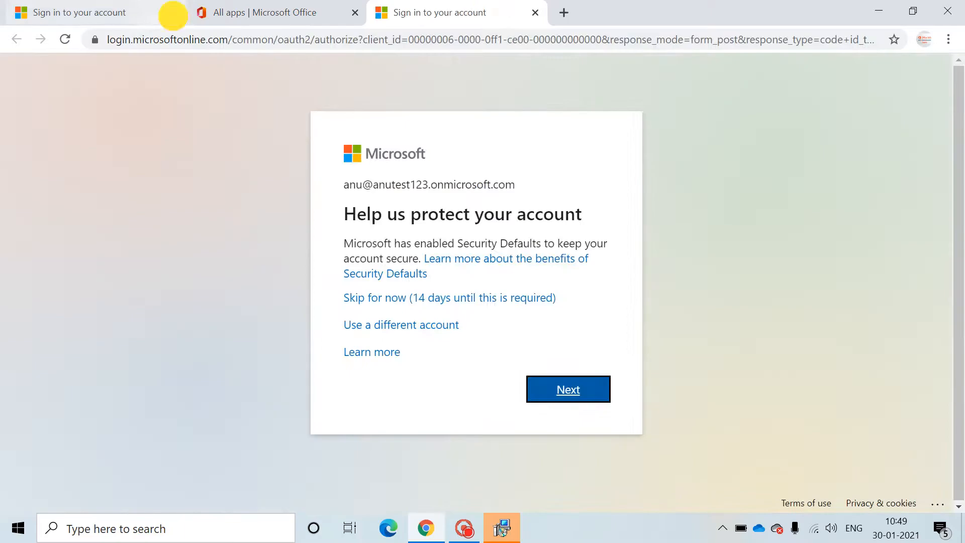
{"action": "left_click", "coordinate": [462, 297]}
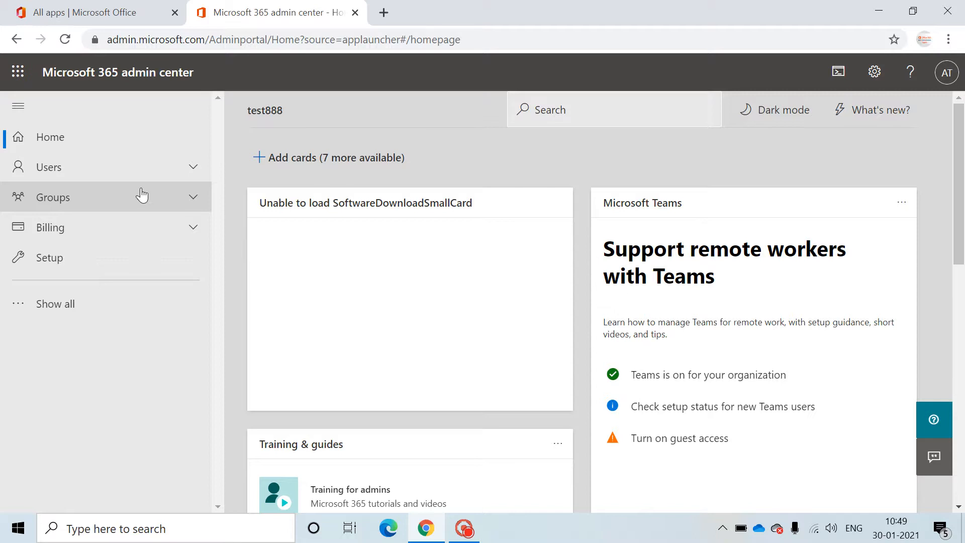
Step: Go to Users > Active users, close the existing user's details and bring up Add user options
{"action": "left_click", "coordinate": [145, 179]}
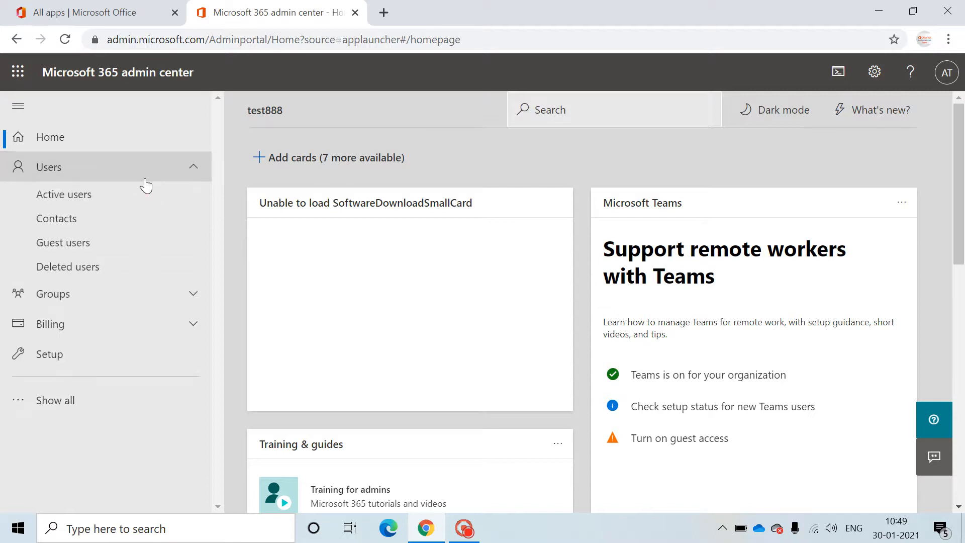
{"action": "left_click", "coordinate": [18, 110]}
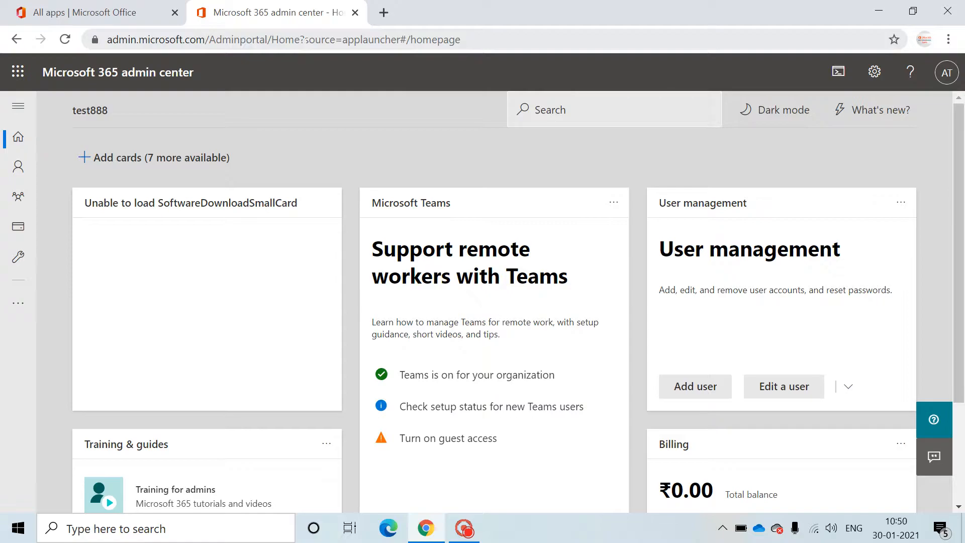
{"action": "left_click", "coordinate": [18, 107]}
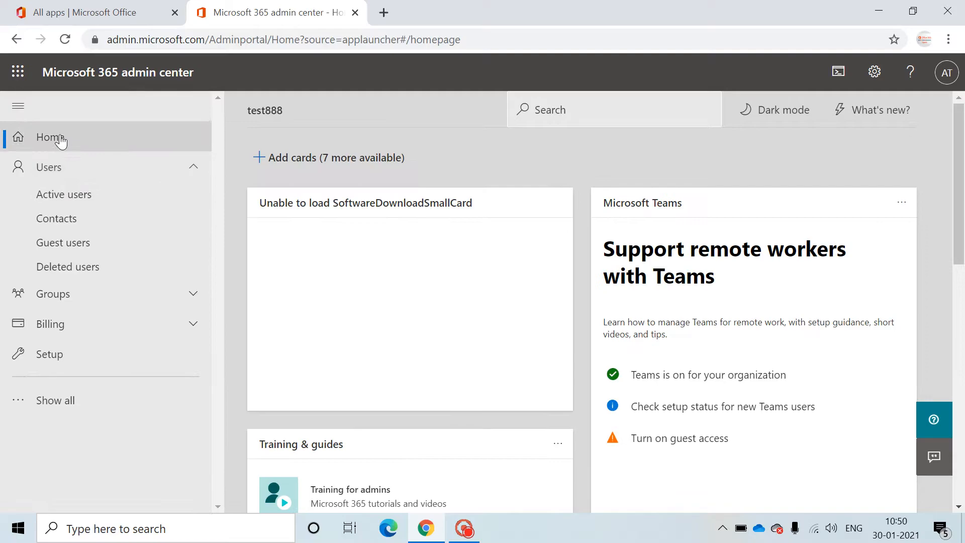
{"action": "left_click", "coordinate": [70, 168]}
{"action": "left_click", "coordinate": [70, 168]}
{"action": "left_click", "coordinate": [74, 193]}
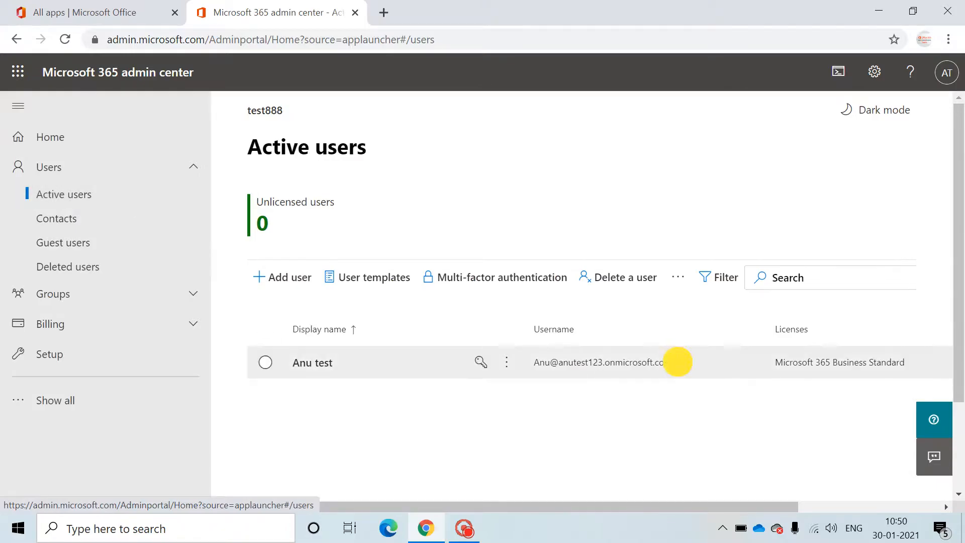
{"action": "left_click", "coordinate": [536, 362]}
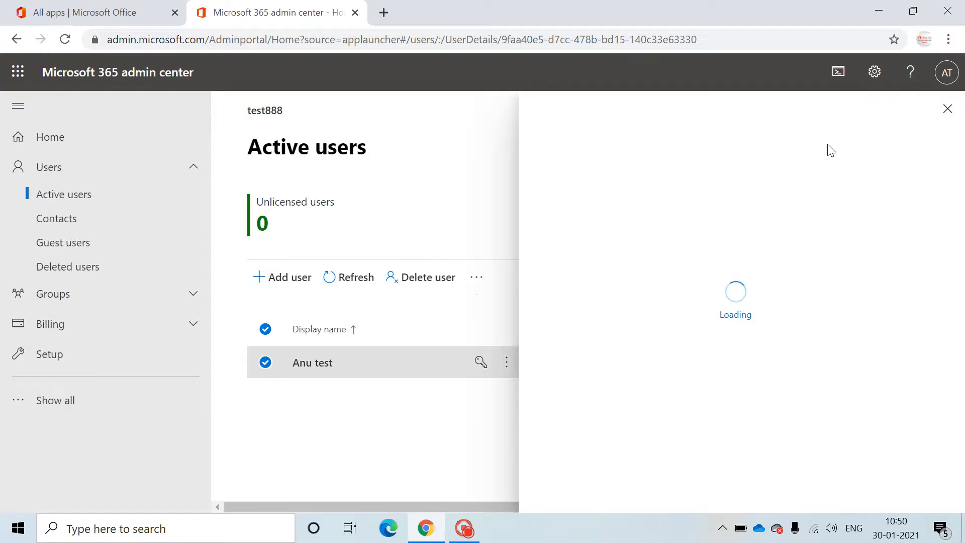
{"action": "left_click", "coordinate": [947, 109]}
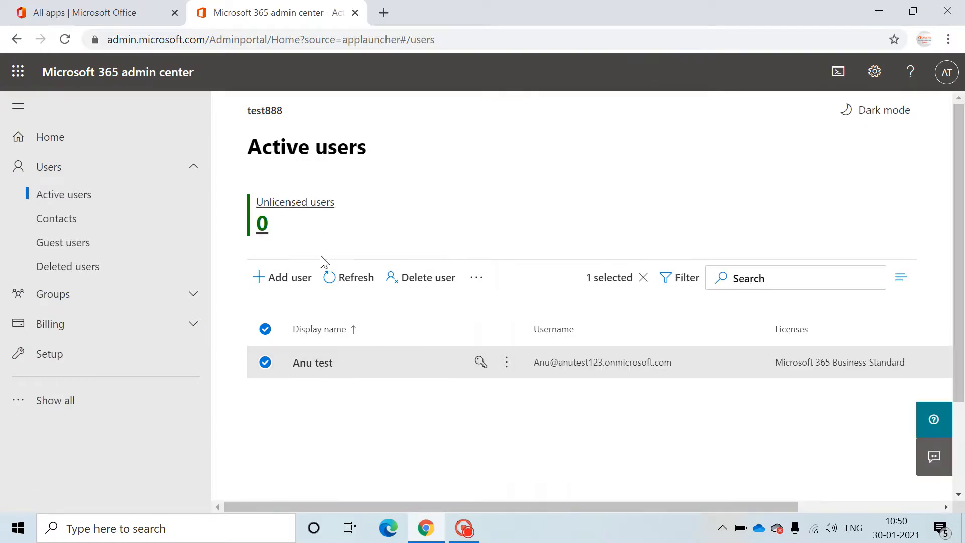
{"action": "left_click", "coordinate": [301, 278]}
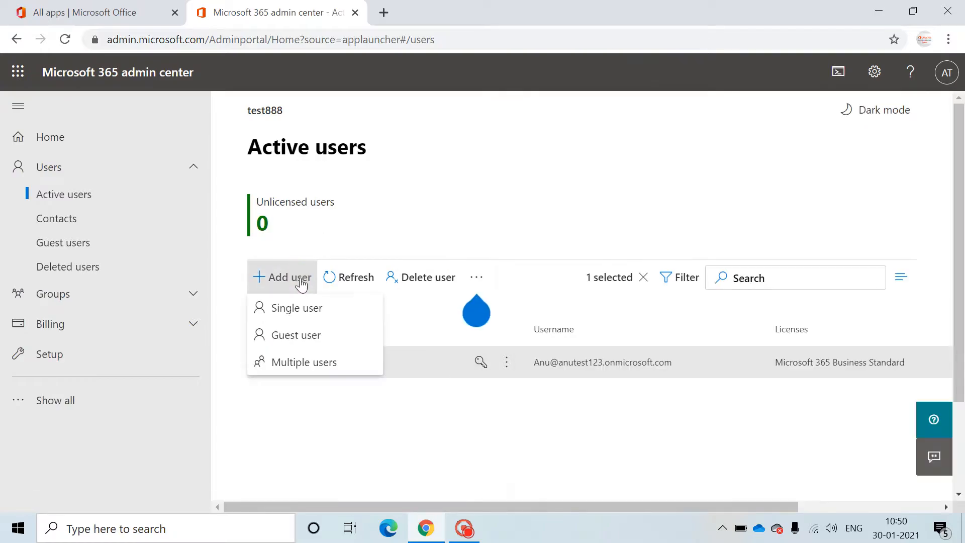
Step: Add a single user: first name 'test', last name '1', display name 'test 1', username 'test1'
{"action": "left_click", "coordinate": [311, 309]}
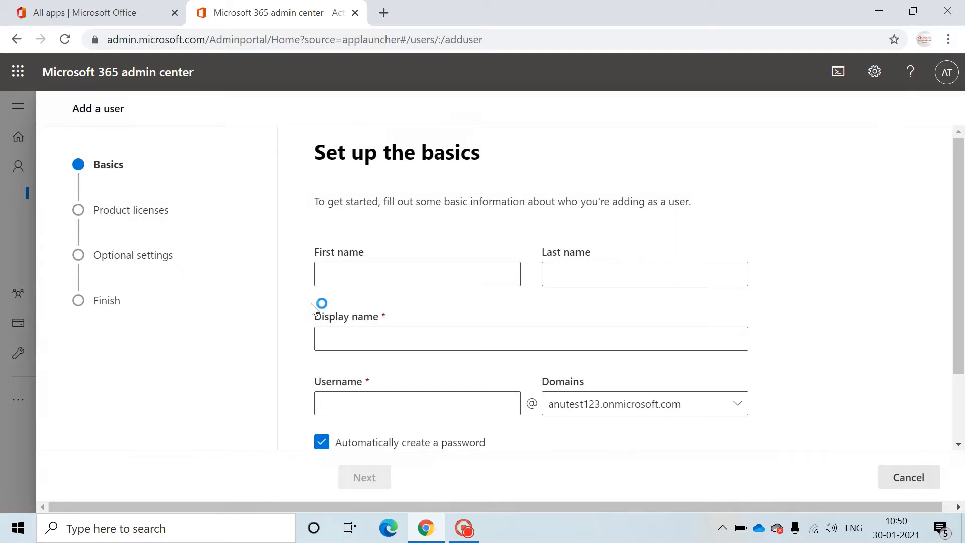
{"action": "scroll", "coordinate": [955, 211], "scroll_direction": "down", "scroll_amount": 1}
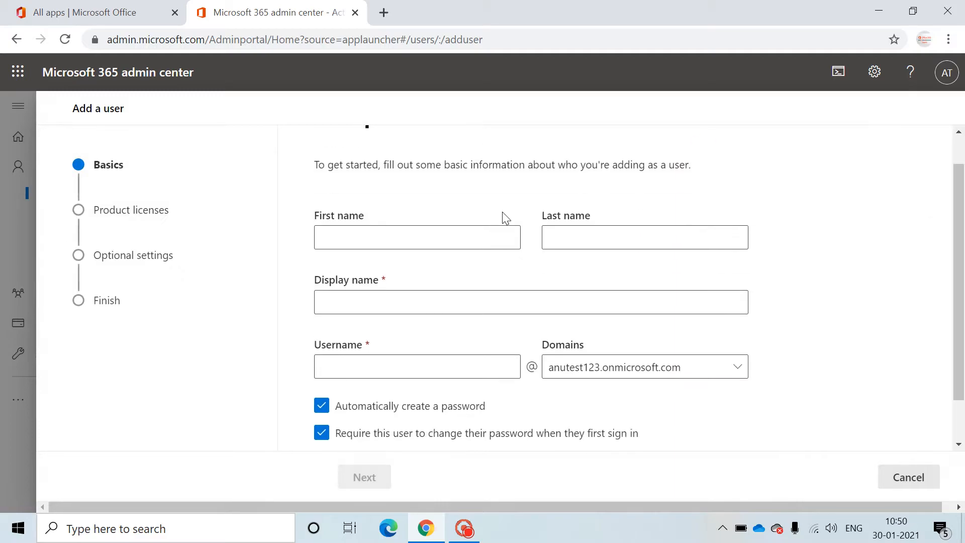
{"action": "left_click", "coordinate": [498, 228]}
{"action": "type", "text": "test"}
{"action": "left_click", "coordinate": [558, 240]}
{"action": "type", "text": "1"}
{"action": "left_click", "coordinate": [510, 301]}
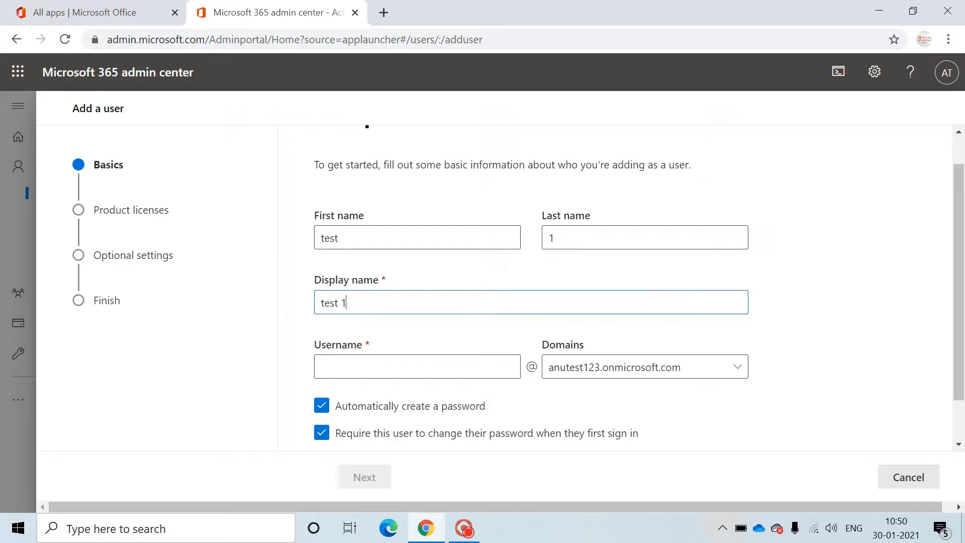
{"action": "left_click", "coordinate": [489, 366]}
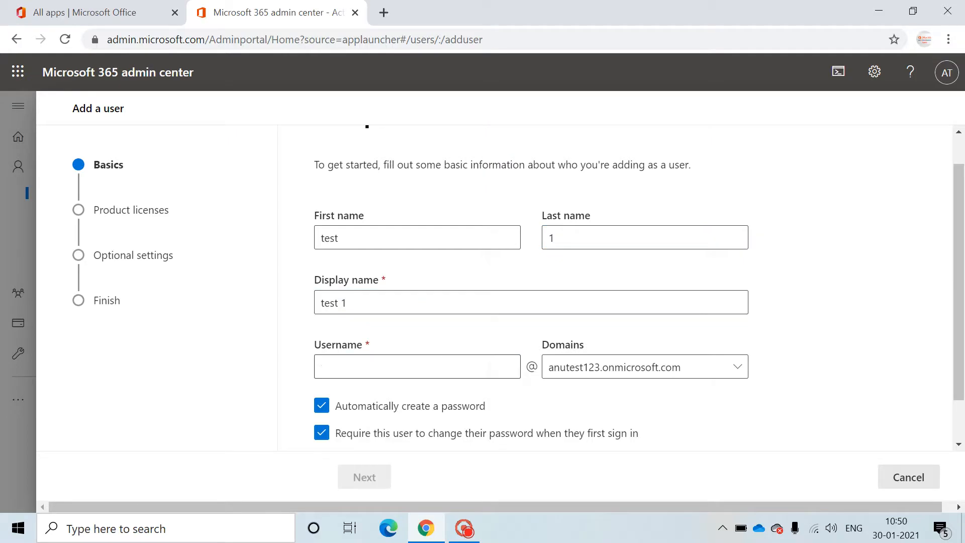
{"action": "left_click", "coordinate": [488, 367]}
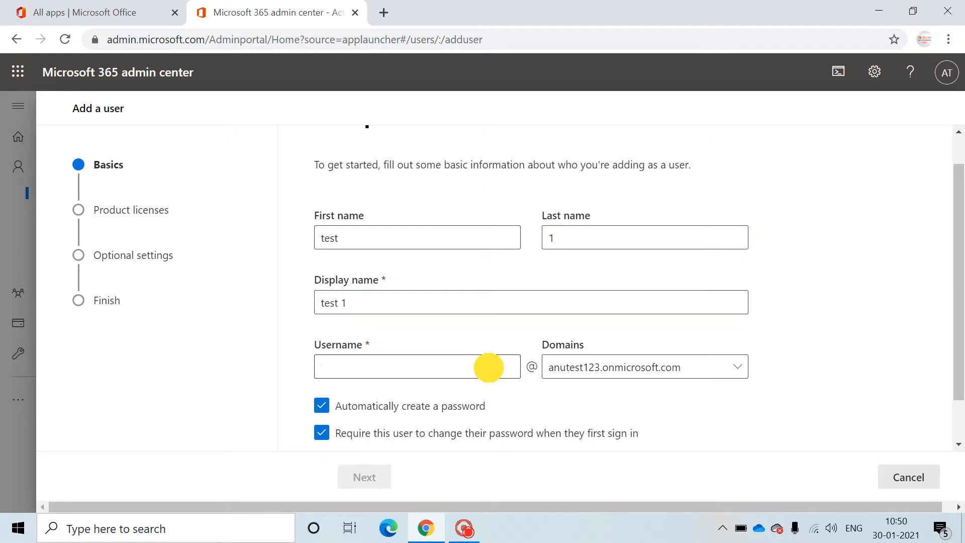
{"action": "type", "text": "test1"}
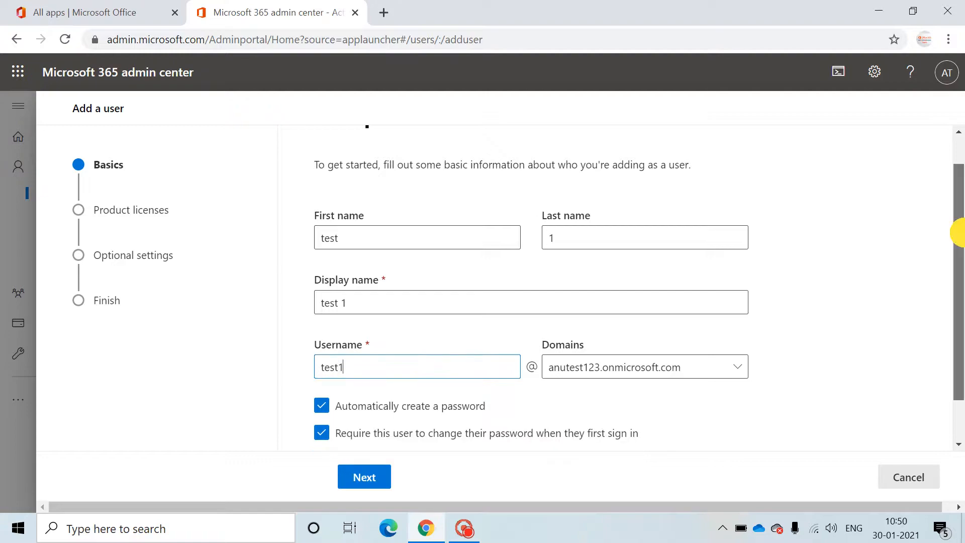
{"action": "scroll", "coordinate": [964, 226], "scroll_direction": "up", "scroll_amount": 1}
{"action": "scroll", "coordinate": [964, 302], "scroll_direction": "down", "scroll_amount": 2}
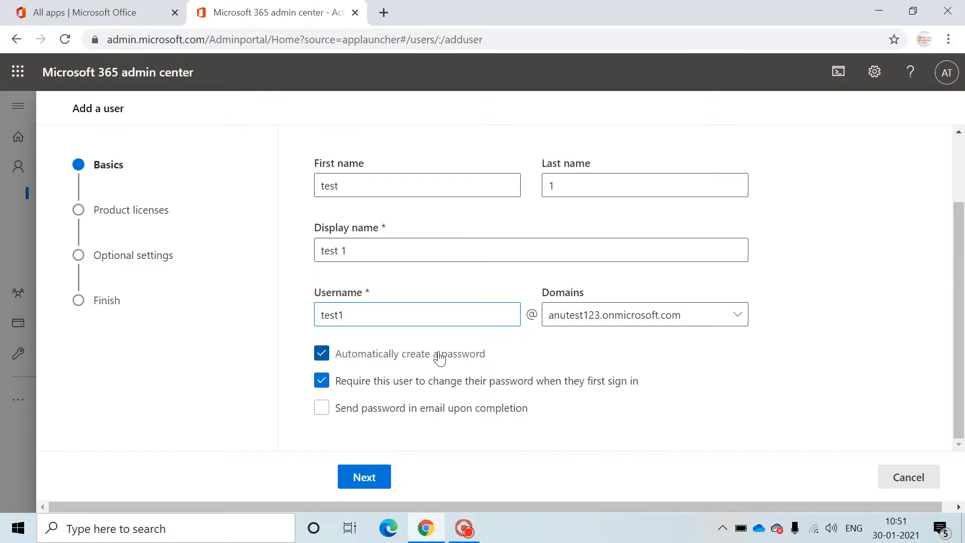
Step: Switch to a manually created password and enter a strong password for test 1
{"action": "left_click", "coordinate": [322, 354]}
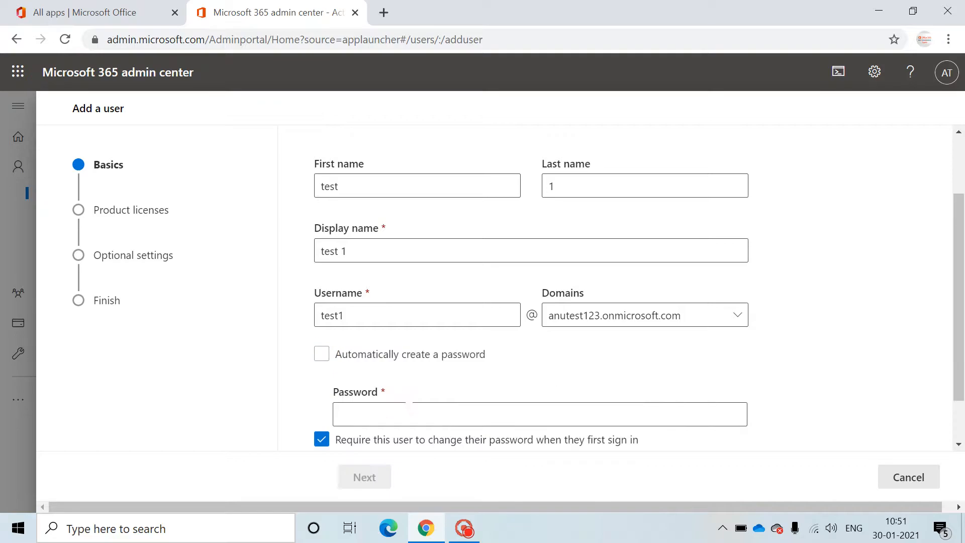
{"action": "left_click", "coordinate": [405, 409]}
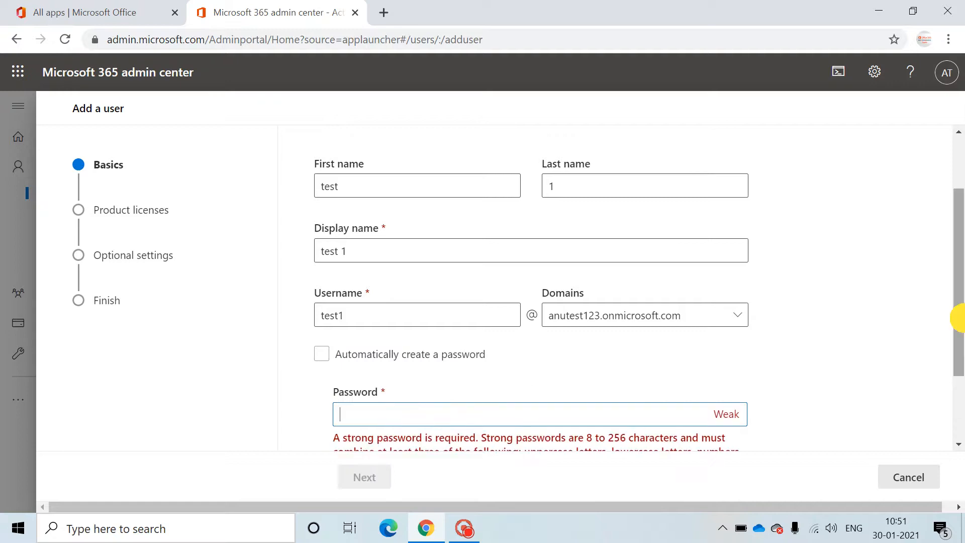
{"action": "left_click_drag", "start_coordinate": [964, 319], "coordinate": [964, 375]}
{"action": "type", "text": "•••"}
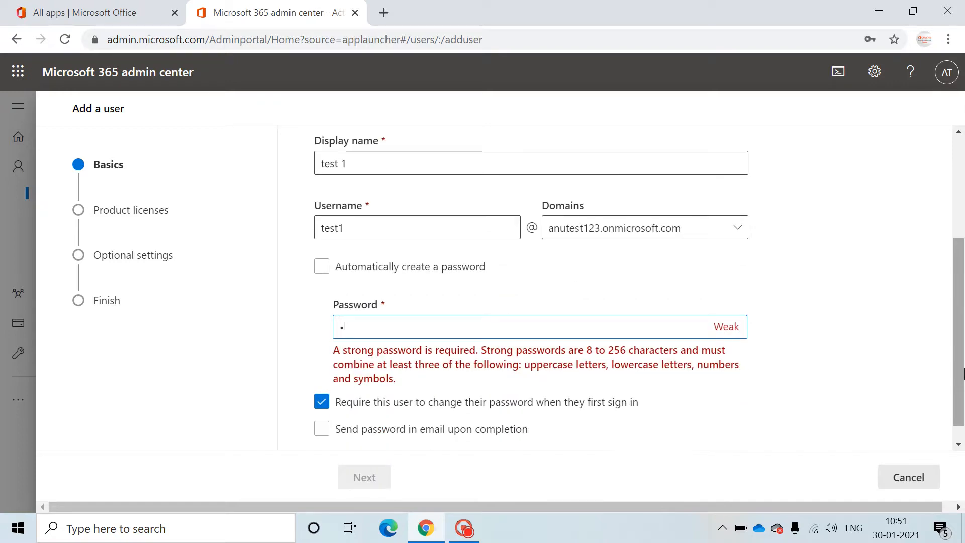
{"action": "type", "text": "•••••••••"}
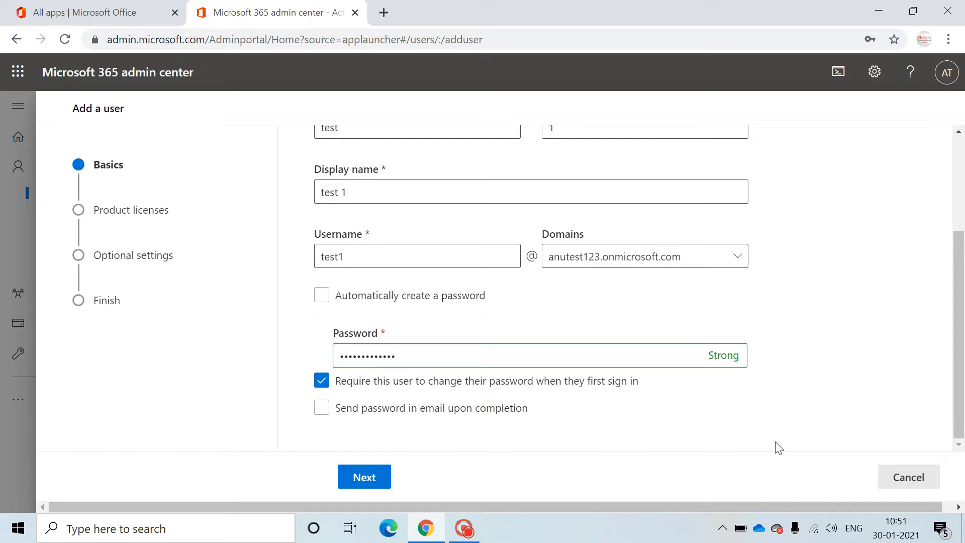
Step: Turn off the forced password change and the emailed password, then continue to licences
{"action": "left_click", "coordinate": [322, 382]}
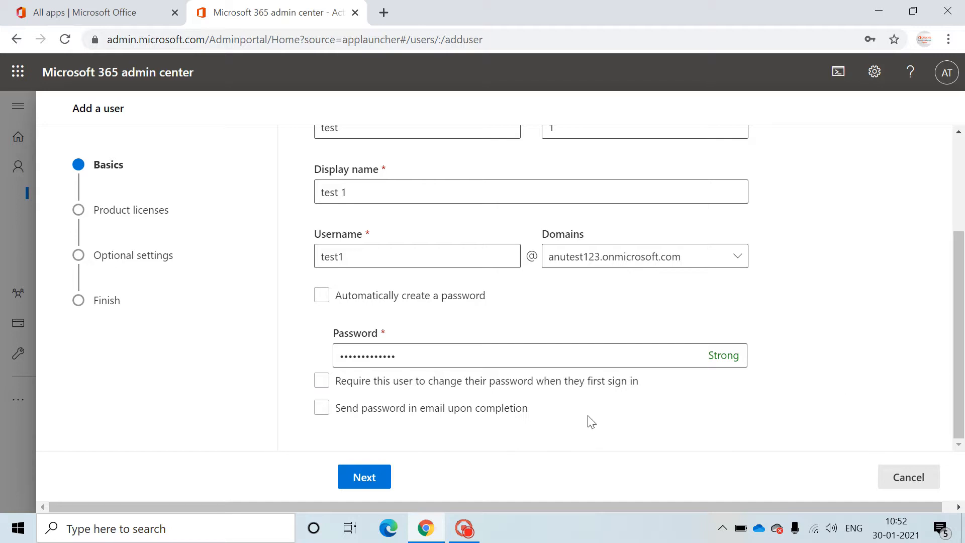
{"action": "left_click", "coordinate": [337, 410]}
{"action": "left_click", "coordinate": [321, 408]}
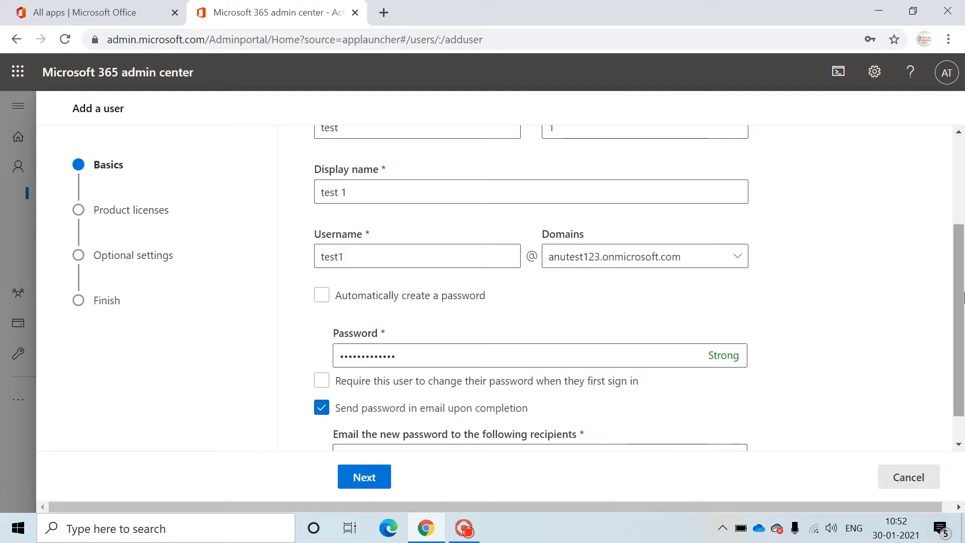
{"action": "left_click_drag", "start_coordinate": [960, 315], "coordinate": [962, 348]}
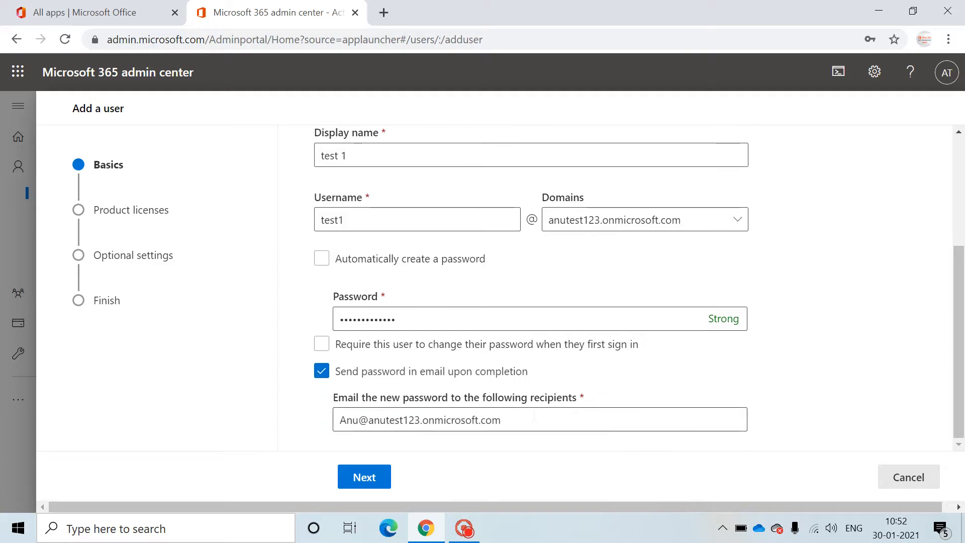
{"action": "left_click_drag", "start_coordinate": [532, 420], "coordinate": [334, 420]}
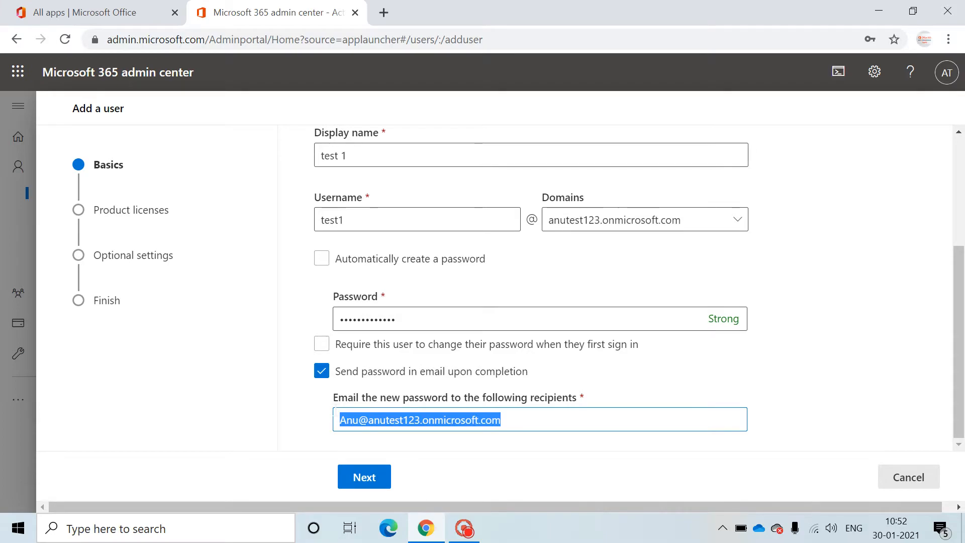
{"action": "left_click", "coordinate": [323, 371]}
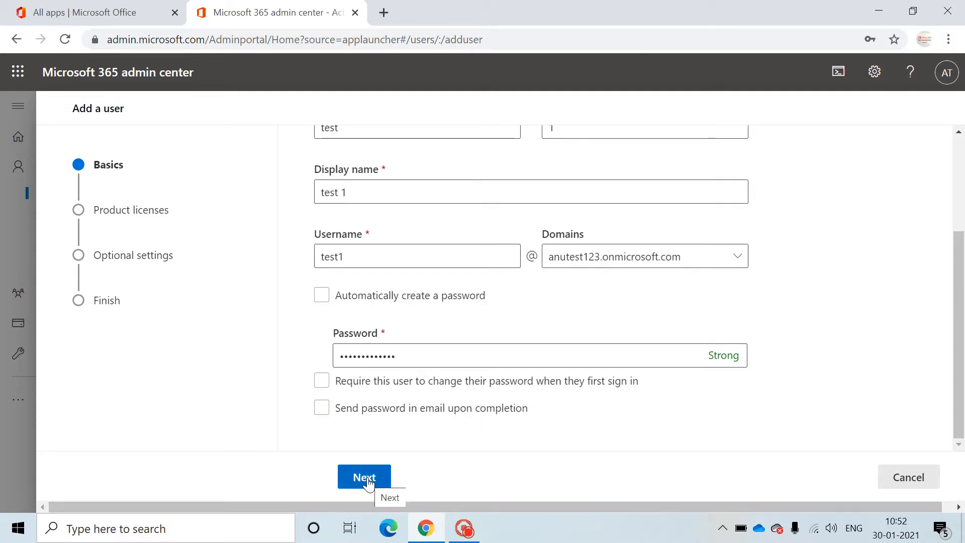
{"action": "mouse_move", "coordinate": [957, 319]}
{"action": "left_mouse_down"}
{"action": "mouse_move", "coordinate": [957, 184]}
{"action": "mouse_move", "coordinate": [959, 305]}
{"action": "left_mouse_up"}
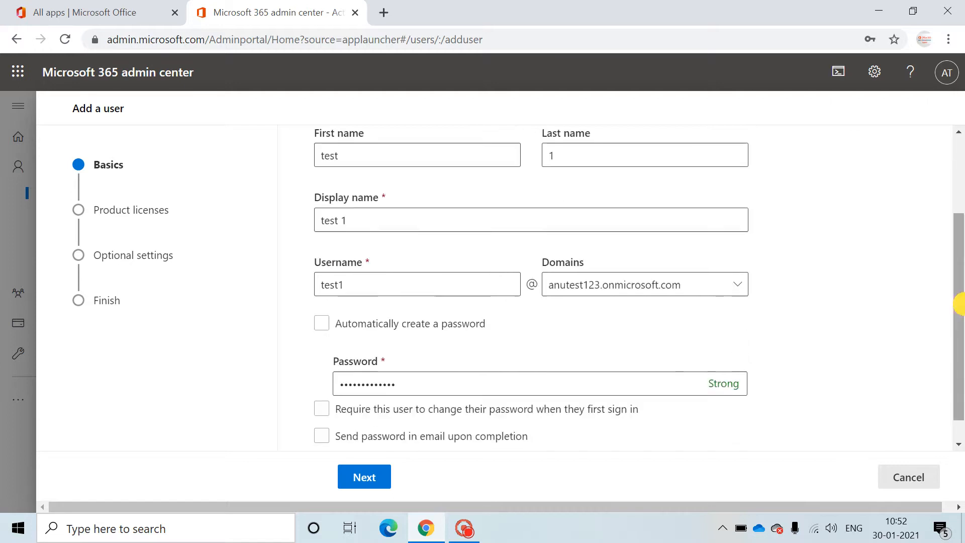
{"action": "left_click", "coordinate": [377, 475]}
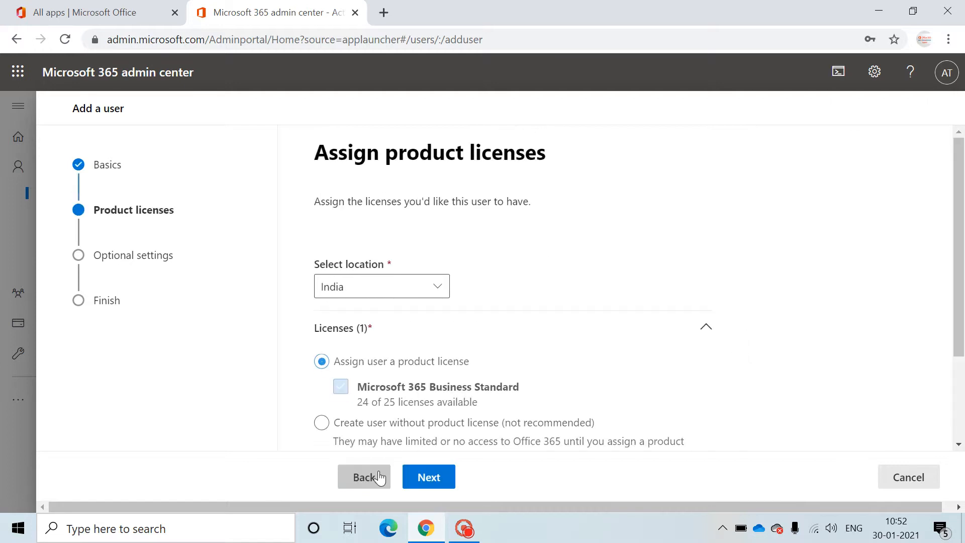
Step: Keep location India with the Microsoft 365 Business Standard licence checked and proceed
{"action": "left_click_drag", "start_coordinate": [956, 254], "coordinate": [963, 347]}
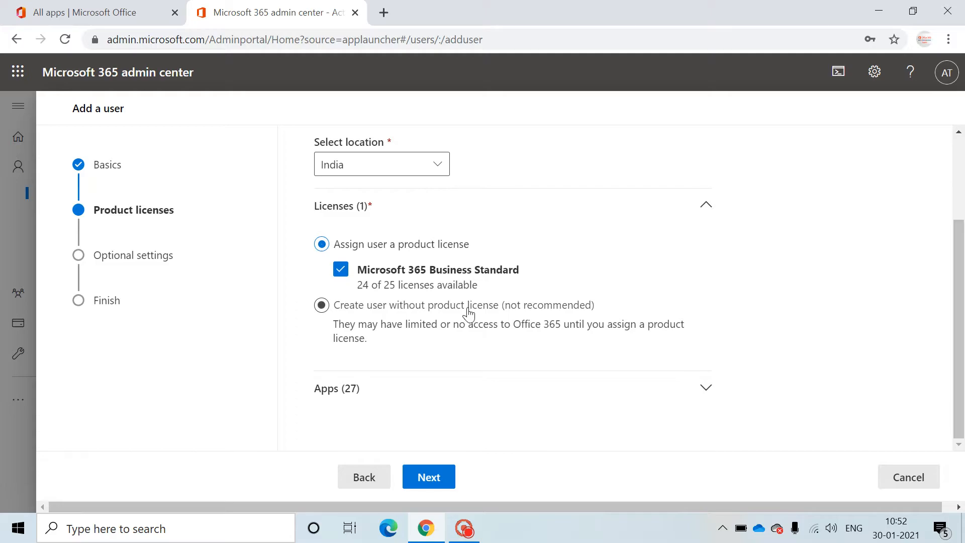
{"action": "left_click", "coordinate": [443, 480]}
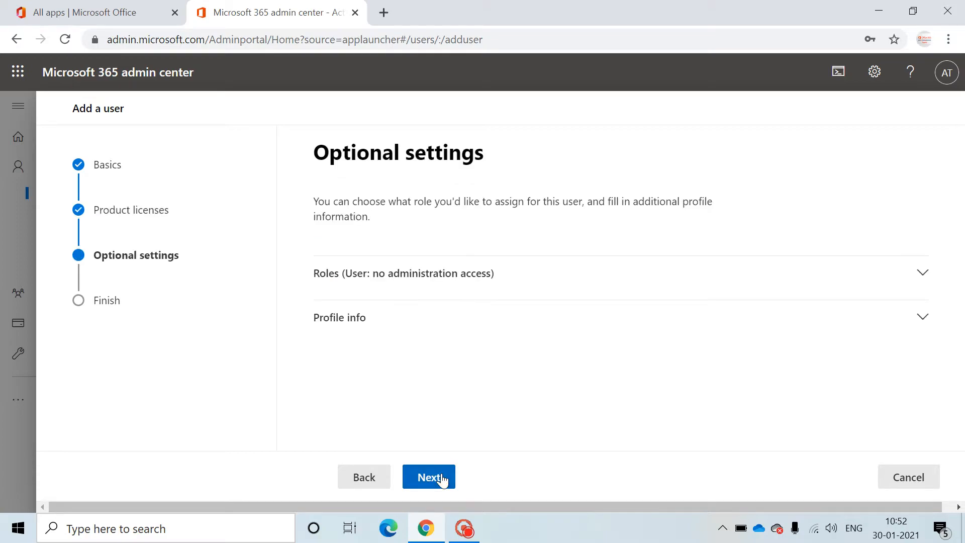
Step: Expand Roles and keep 'User (no admin center access)' selected for test 1
{"action": "left_click", "coordinate": [919, 271]}
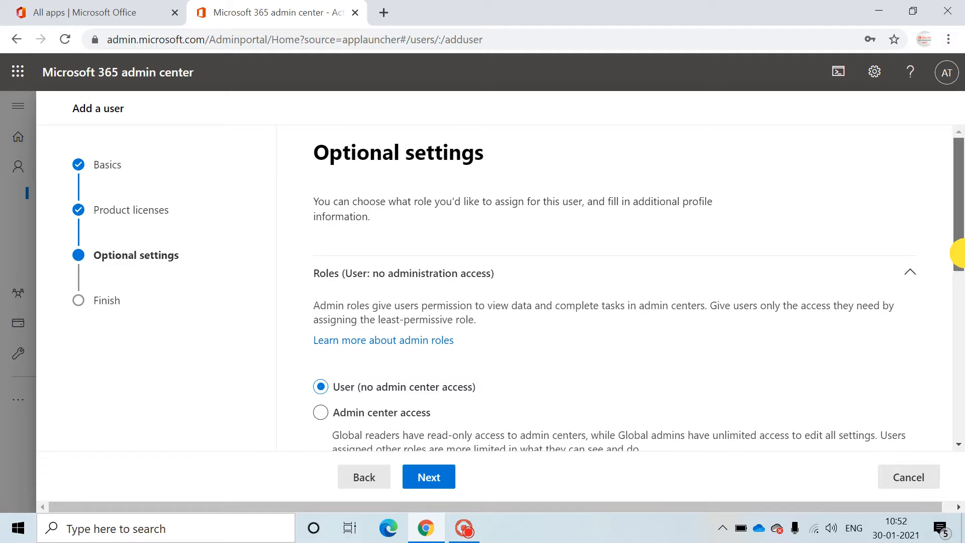
{"action": "left_click_drag", "start_coordinate": [961, 254], "coordinate": [964, 329]}
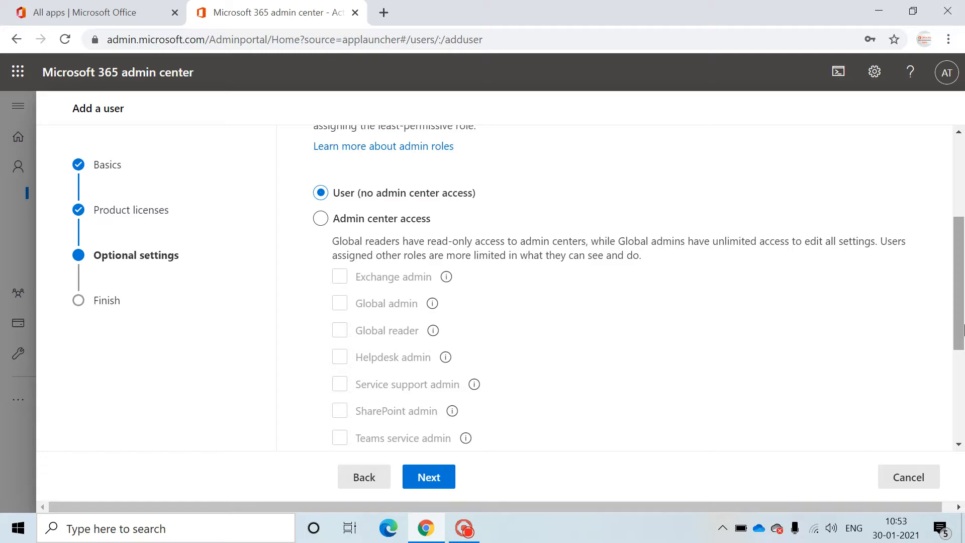
Step: Review test 1's settings on Review and finish, then finish adding the user
{"action": "left_click", "coordinate": [441, 475]}
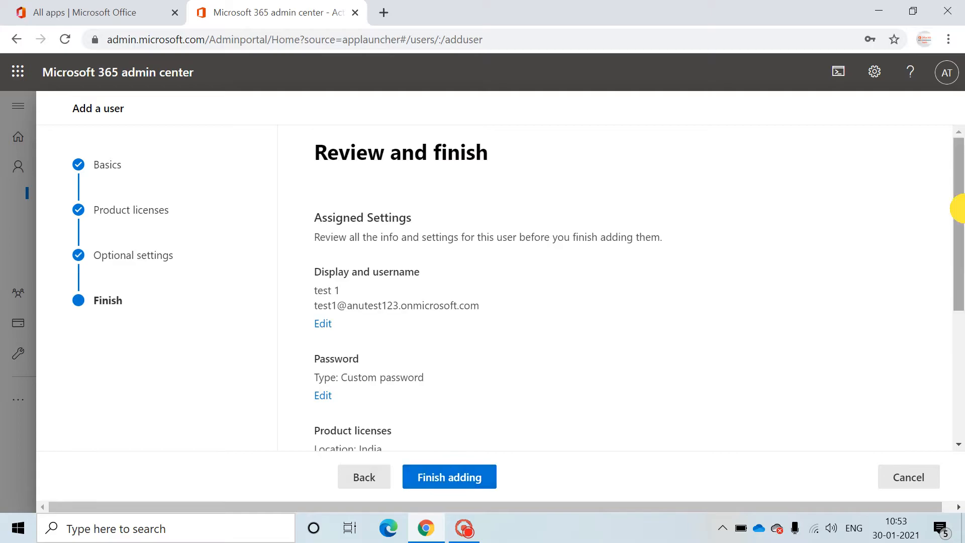
{"action": "left_click_drag", "start_coordinate": [962, 217], "coordinate": [964, 259]}
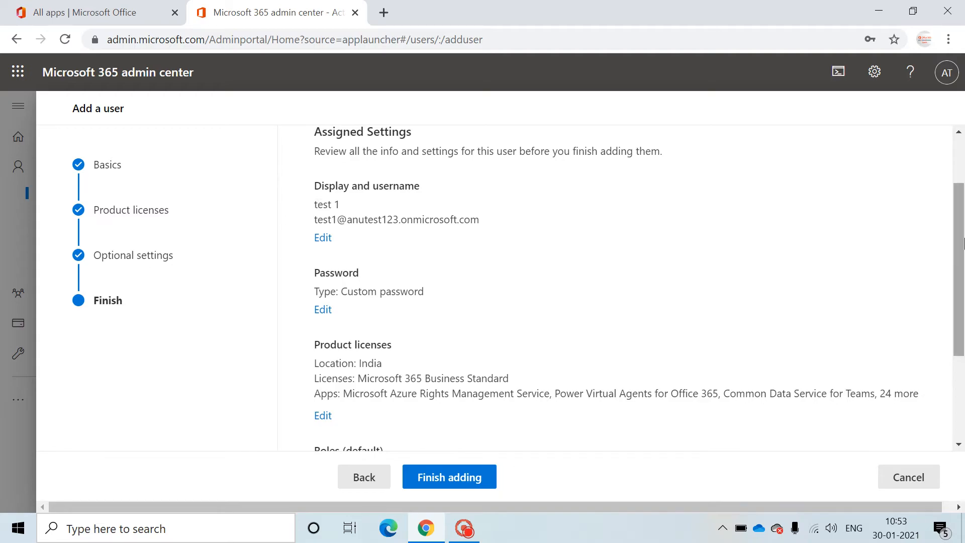
{"action": "left_click_drag", "start_coordinate": [964, 244], "coordinate": [960, 318]}
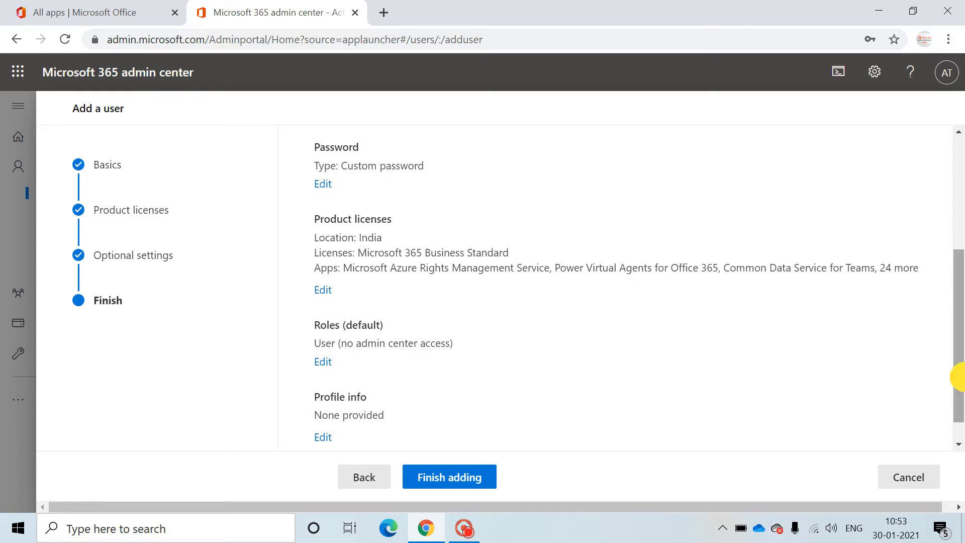
{"action": "scroll", "coordinate": [959, 377], "scroll_direction": "down", "scroll_amount": 1}
{"action": "left_click", "coordinate": [482, 482]}
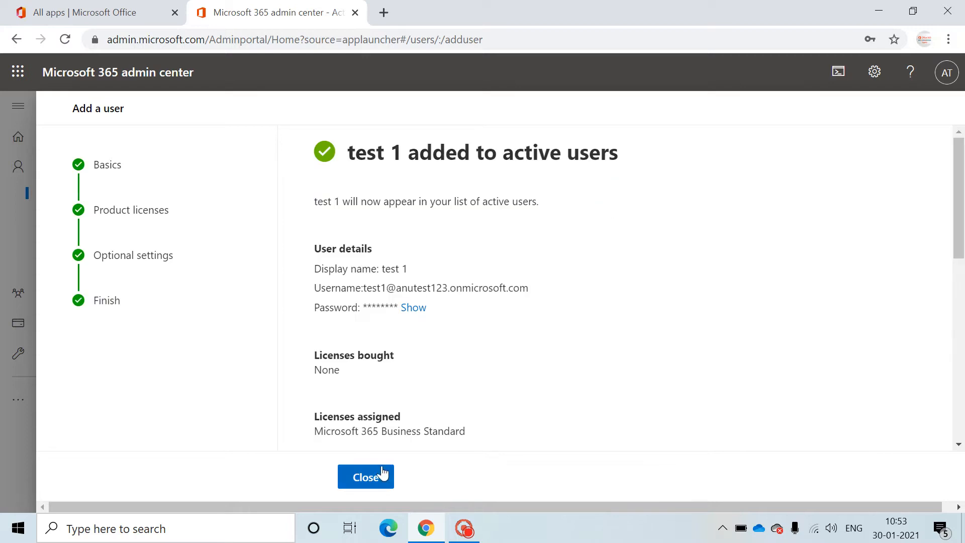
Step: Close the wizard, cancel the feedback survey, and view then close test 1's details
{"action": "left_click", "coordinate": [378, 473]}
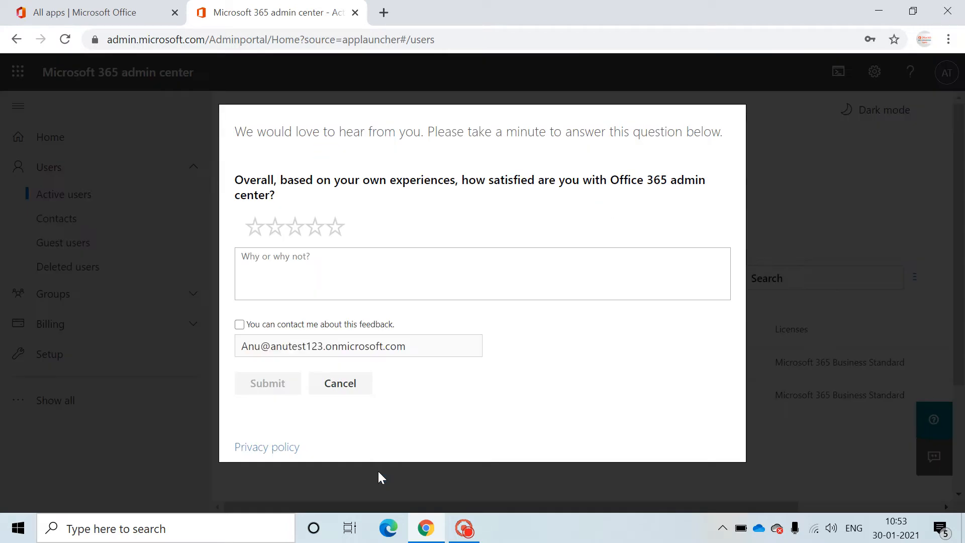
{"action": "left_click", "coordinate": [339, 383]}
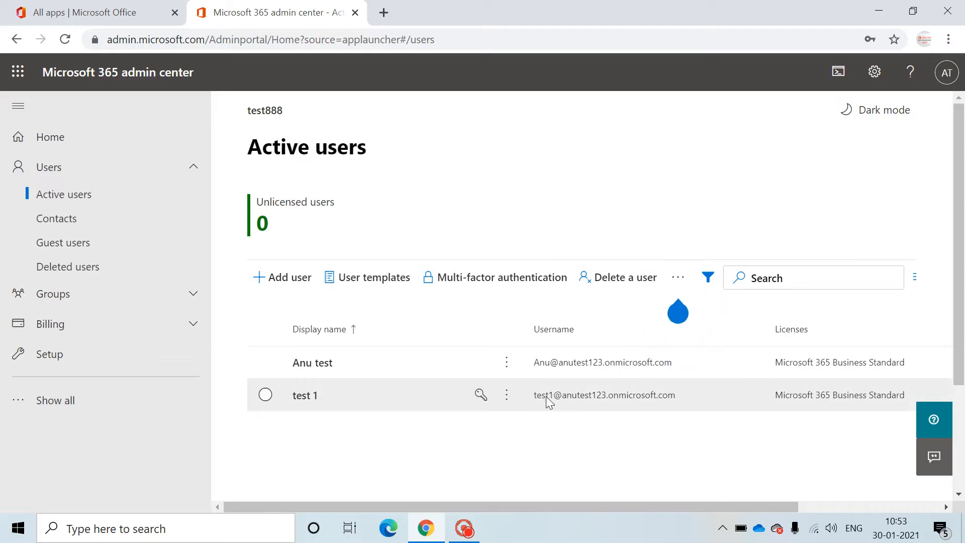
{"action": "left_click", "coordinate": [887, 395]}
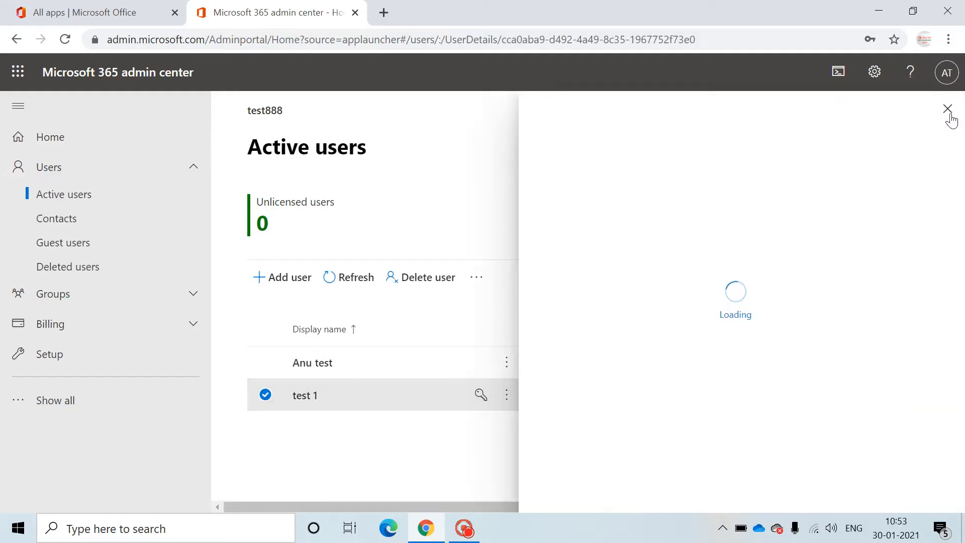
{"action": "left_click", "coordinate": [948, 110]}
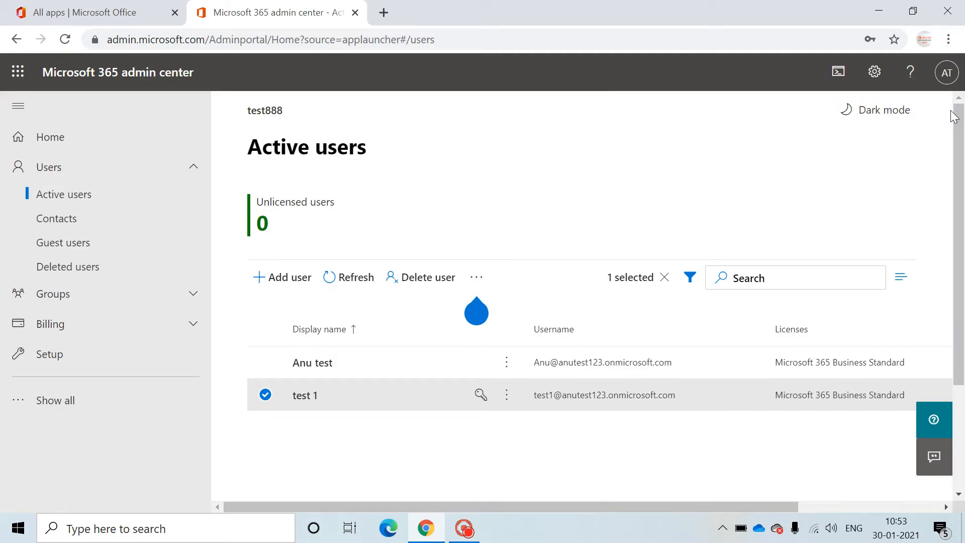
Step: Open the Import multiple users panel from the add-user options, dismissing the Teams notice
{"action": "left_click", "coordinate": [475, 283]}
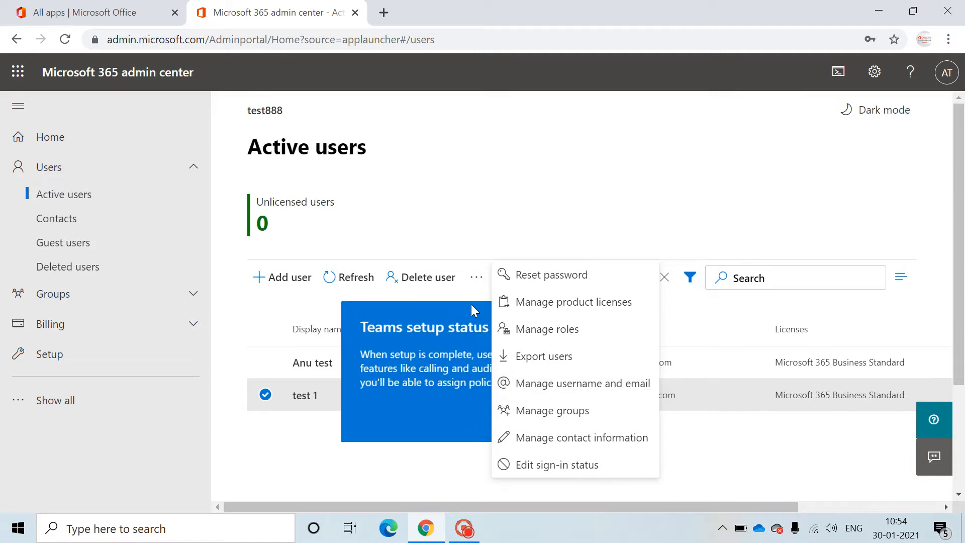
{"action": "left_click", "coordinate": [304, 275]}
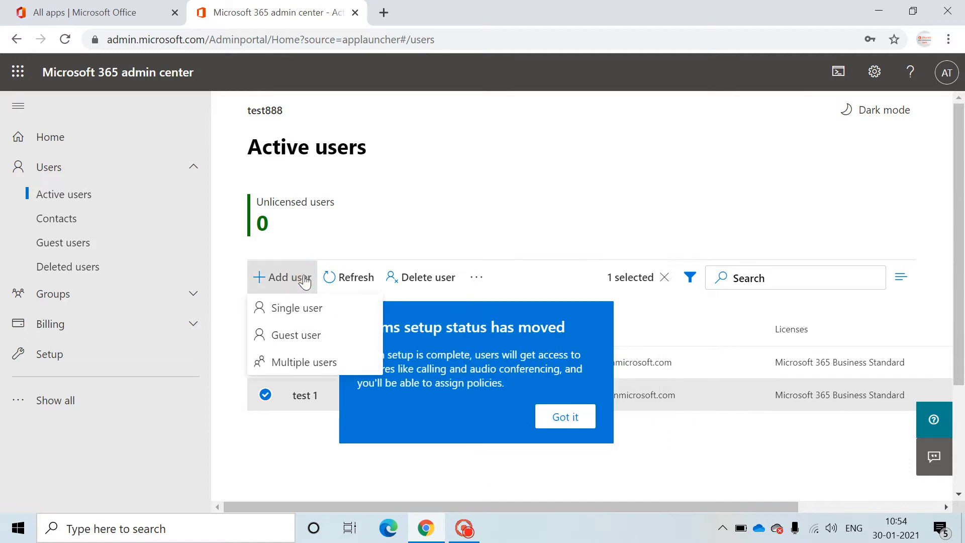
{"action": "left_click", "coordinate": [317, 369]}
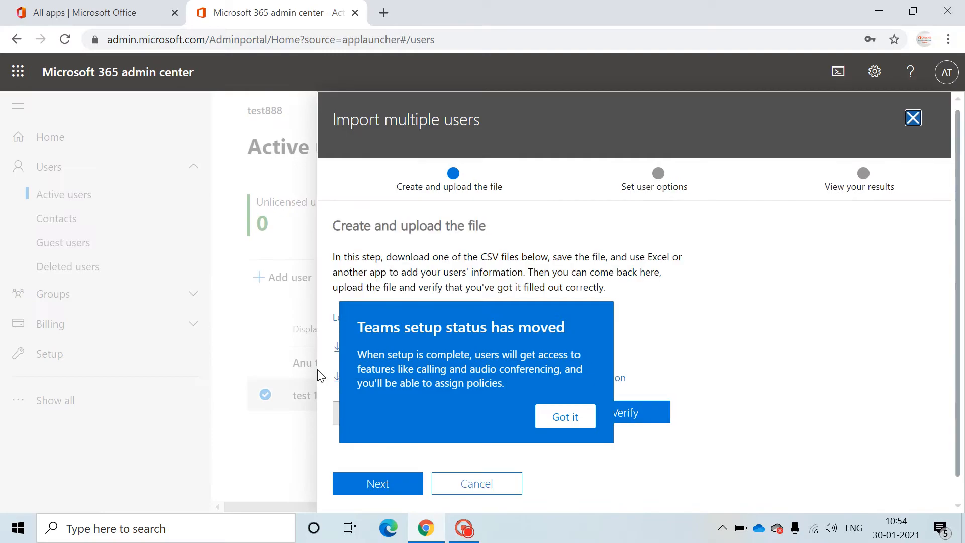
{"action": "left_click", "coordinate": [573, 417]}
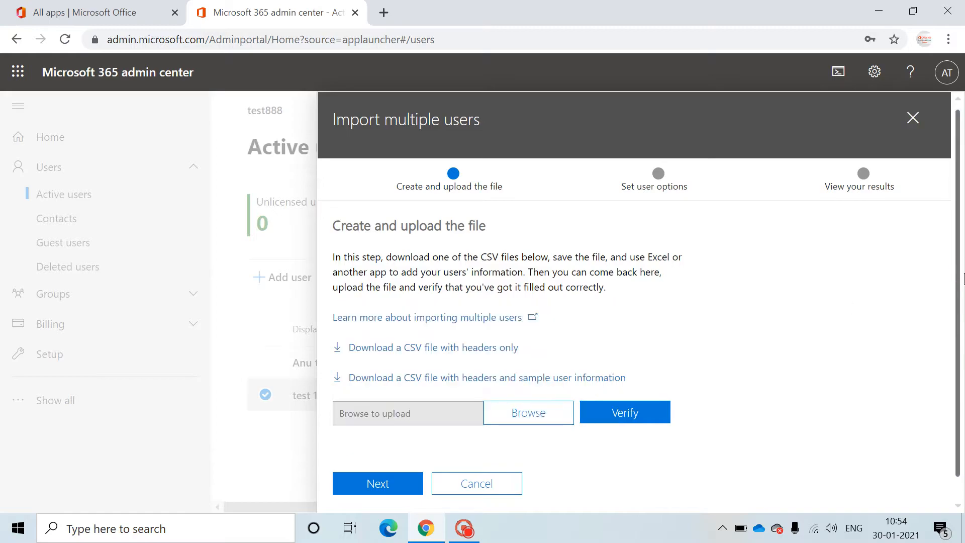
{"action": "left_click_drag", "start_coordinate": [957, 273], "coordinate": [963, 307]}
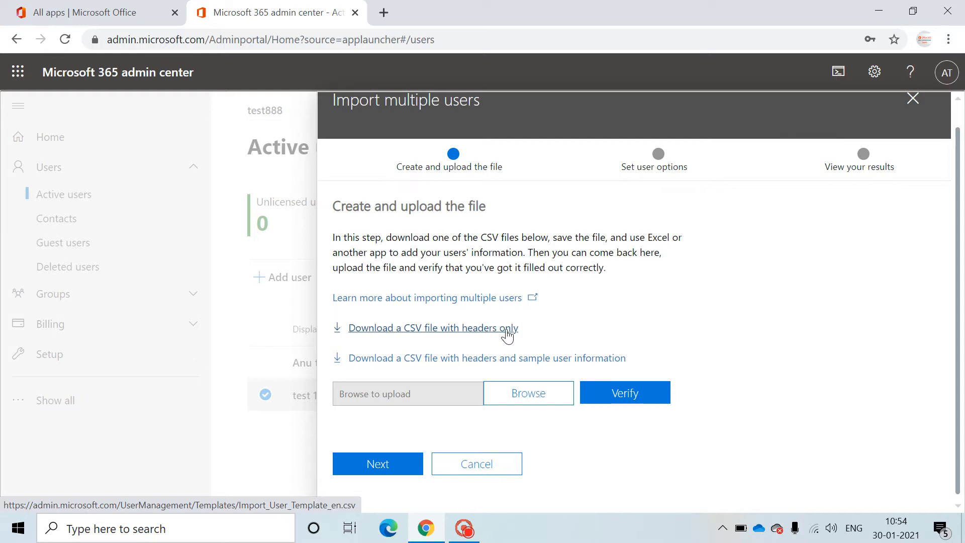
Step: Cancel choosing a CSV file and close the import panel without uploading anything
{"action": "left_click", "coordinate": [540, 394]}
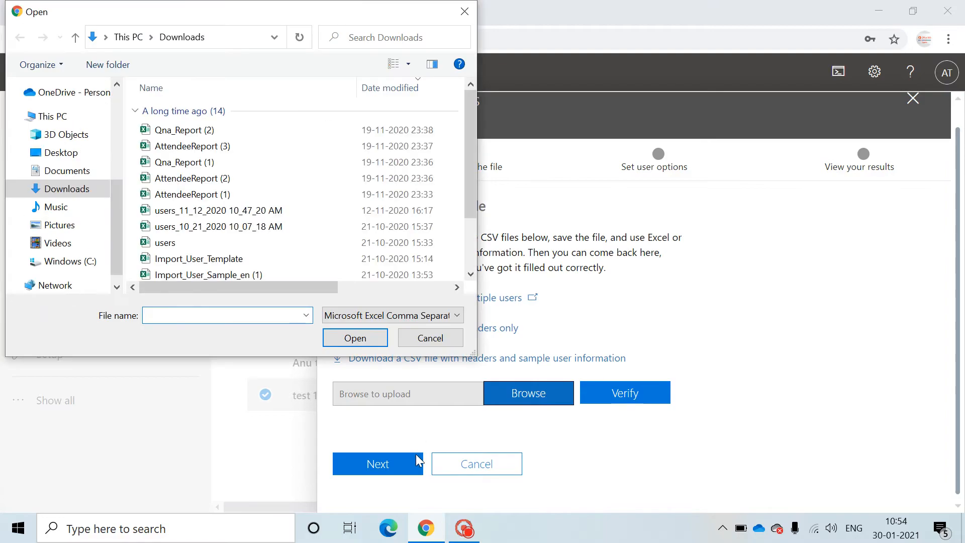
{"action": "left_click", "coordinate": [422, 339]}
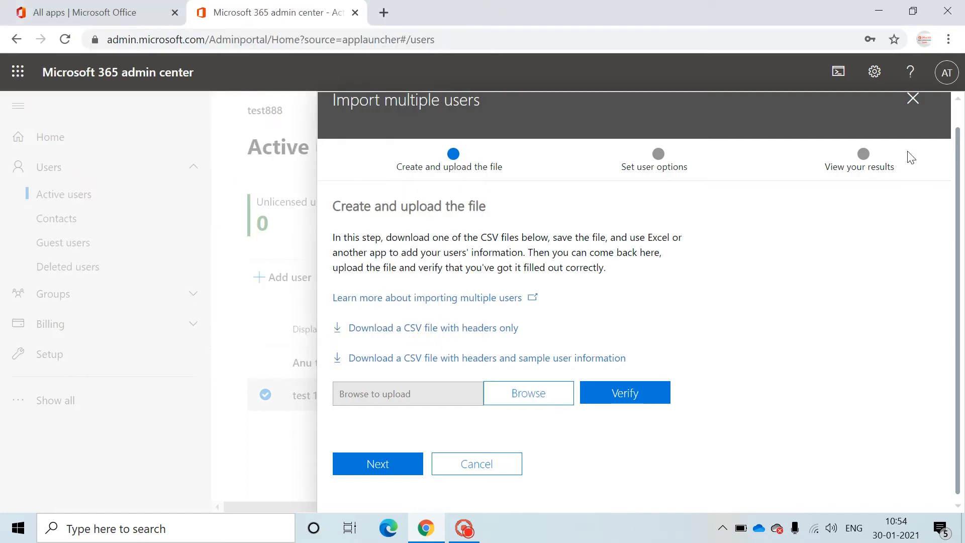
{"action": "left_click", "coordinate": [913, 100]}
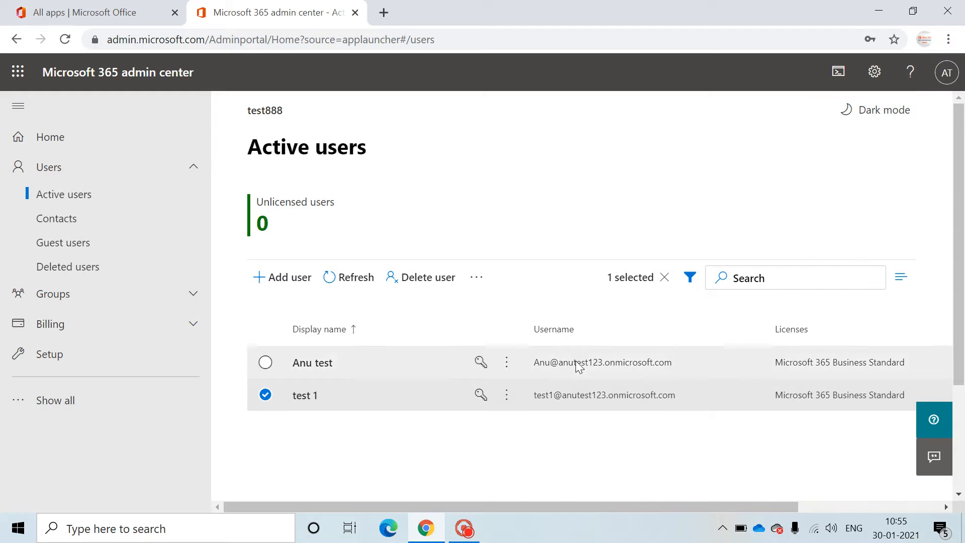
{"action": "left_click", "coordinate": [657, 395]}
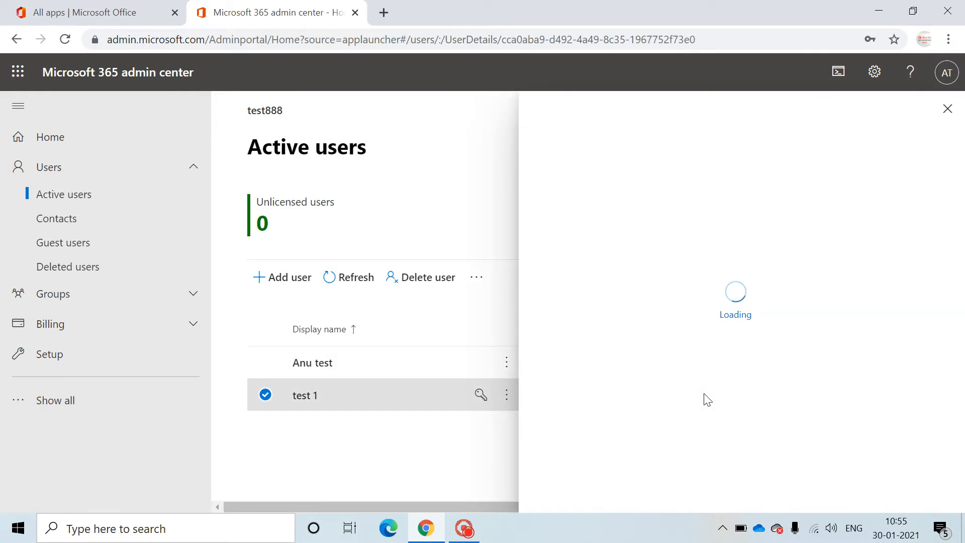
{"action": "left_click", "coordinate": [949, 109]}
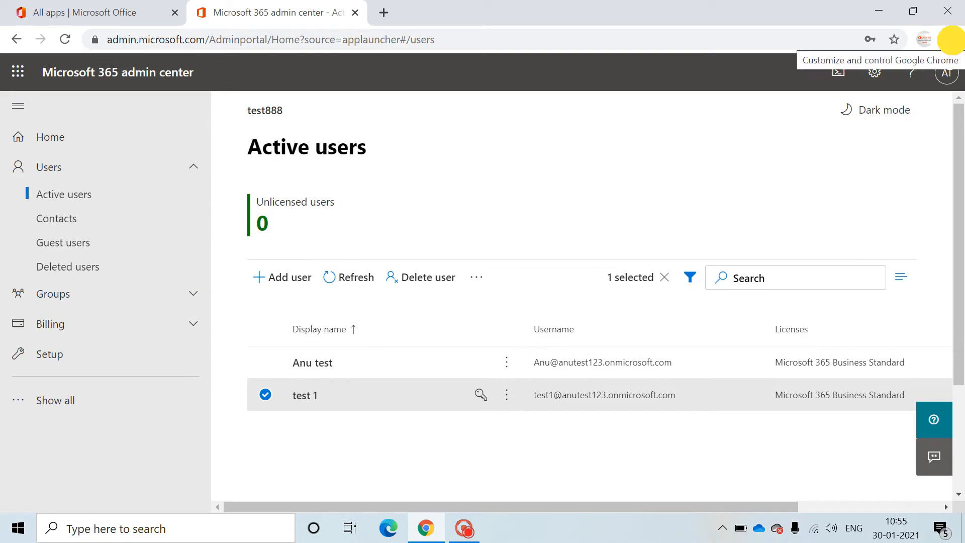
Step: Open office.com in a new incognito Chrome window and continue to its Microsoft sign-in page
{"action": "left_click", "coordinate": [949, 39]}
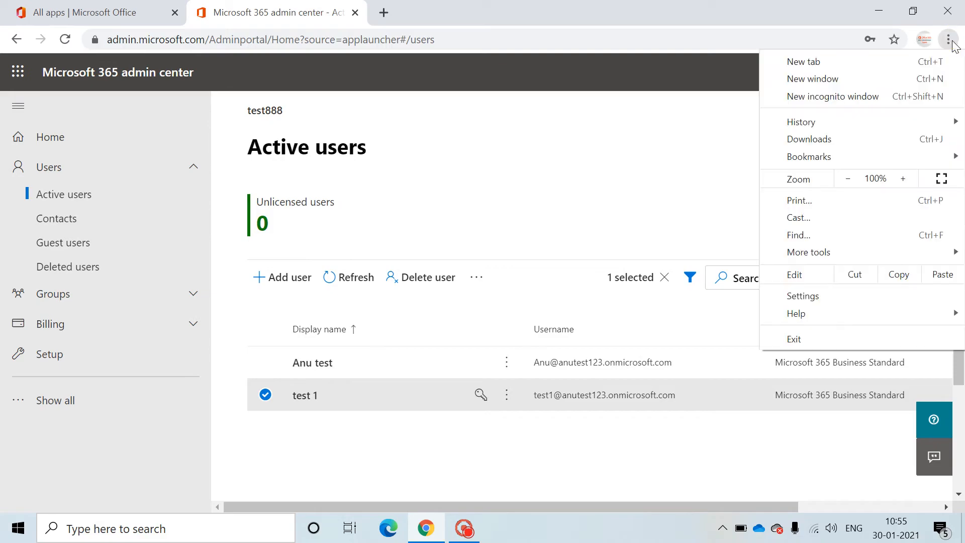
{"action": "left_click", "coordinate": [875, 97]}
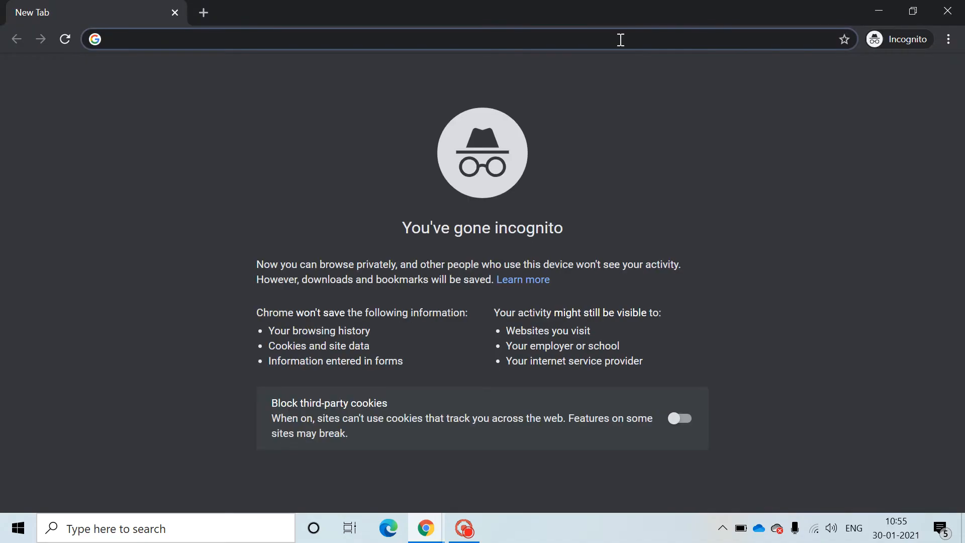
{"action": "left_click", "coordinate": [621, 40]}
{"action": "type", "text": "offi"}
{"action": "key", "text": "Return"}
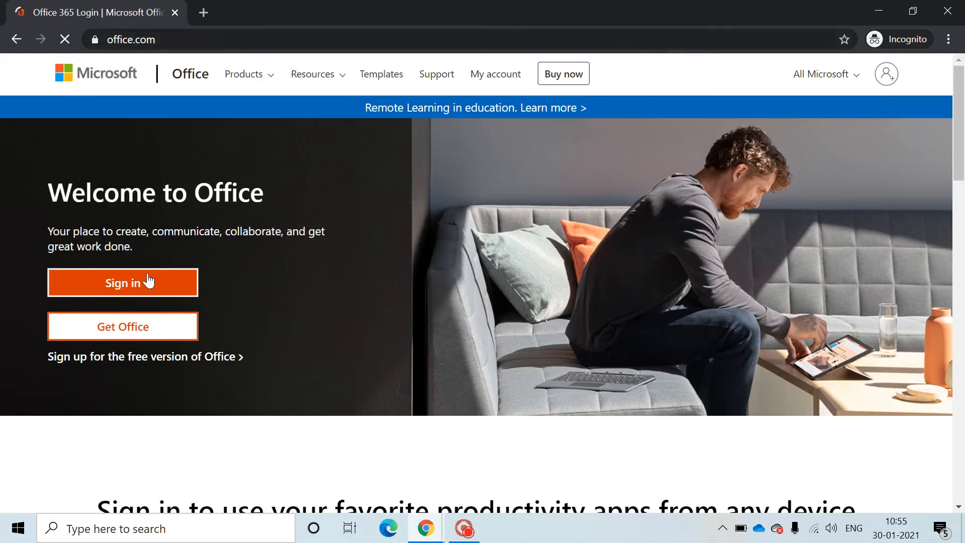
{"action": "left_click", "coordinate": [153, 286]}
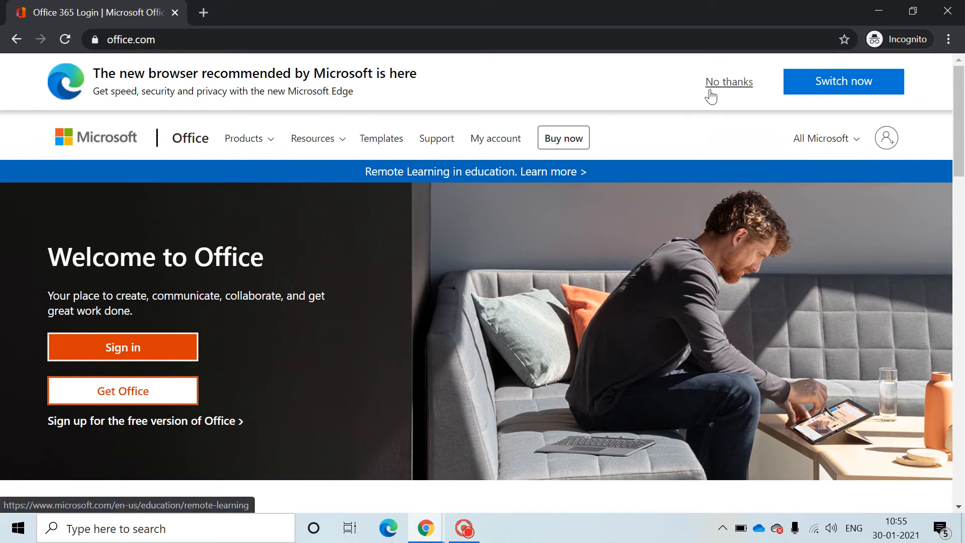
{"action": "left_click", "coordinate": [189, 344]}
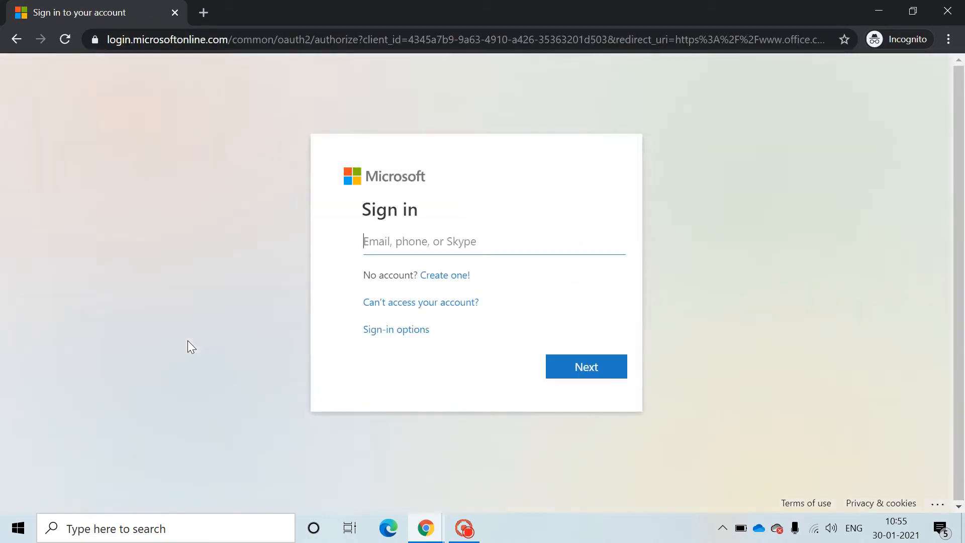
Step: Sign in with the test 1 account's email address and its password
{"action": "left_click", "coordinate": [365, 236]}
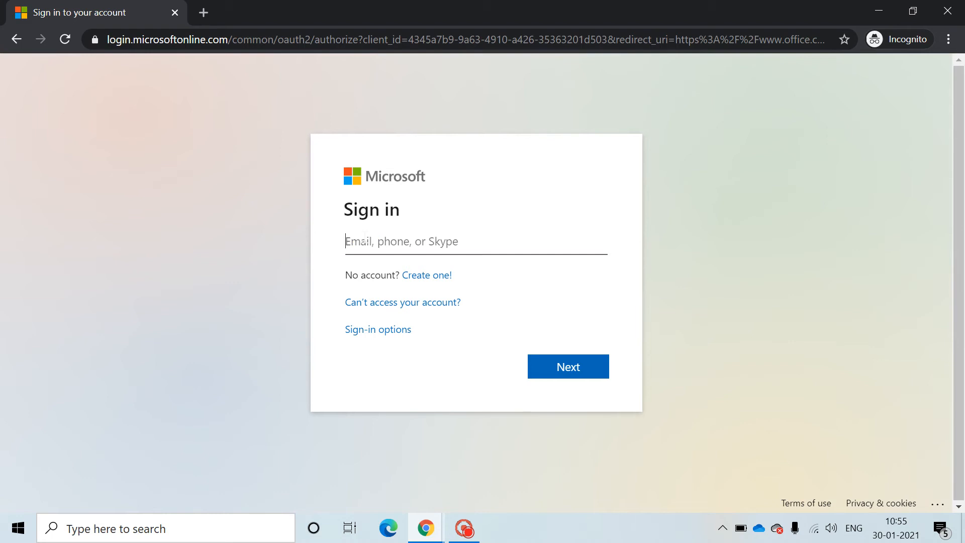
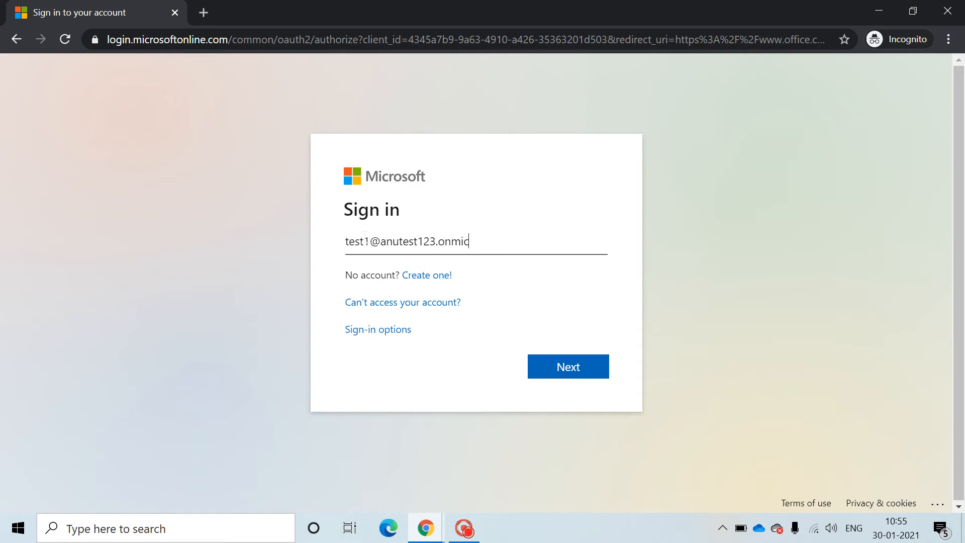
{"action": "key", "text": "Return"}
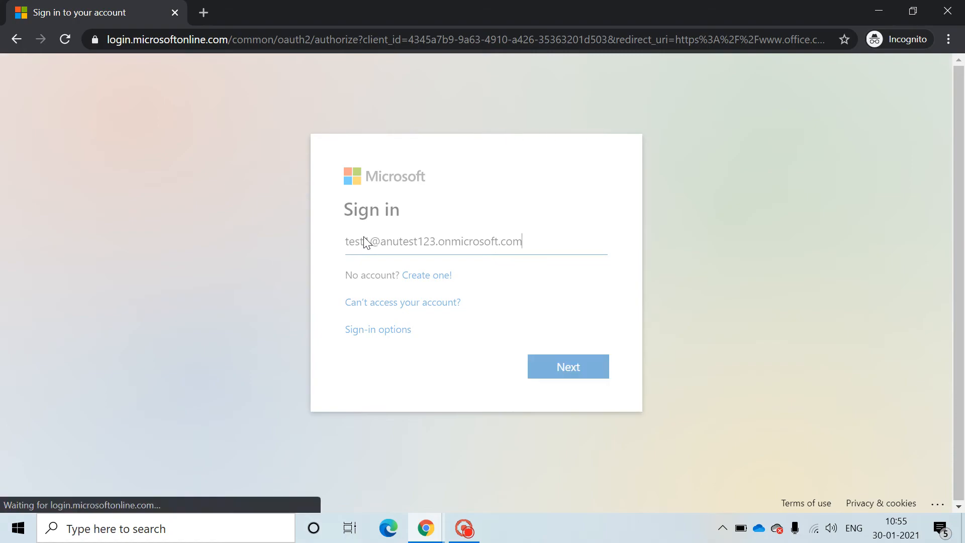
{"action": "type", "text": "••••"}
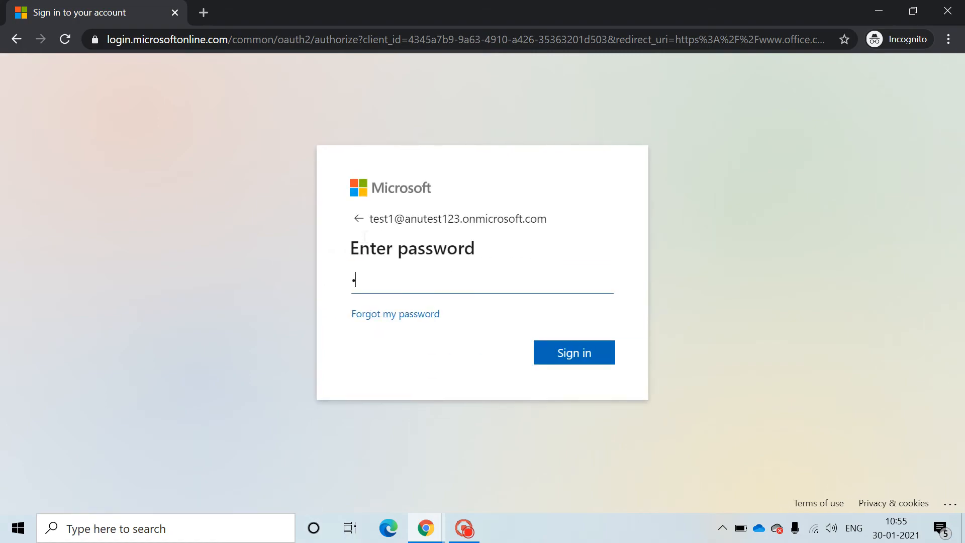
{"action": "type", "text": "•••••••••"}
{"action": "key", "text": "Return"}
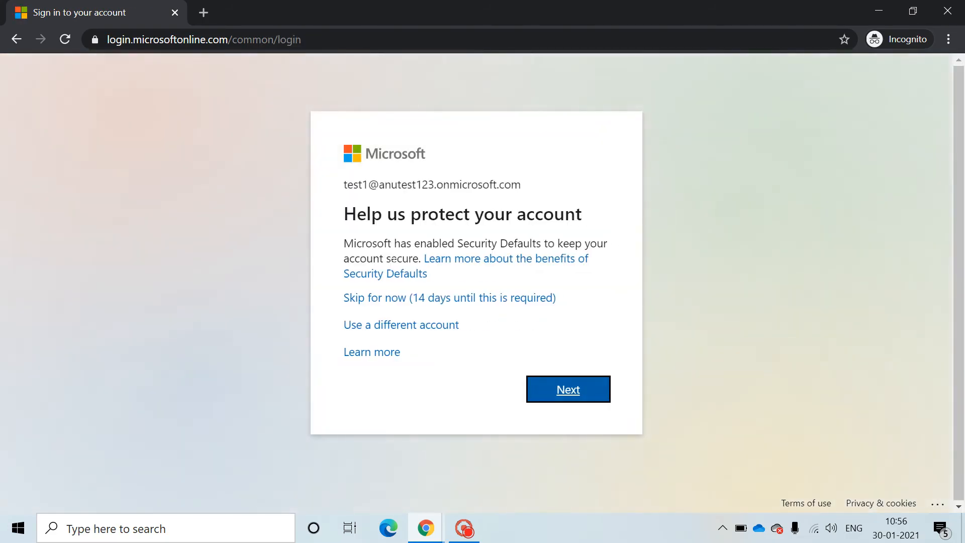
Step: Skip the extra security setup, stay signed in, and dismiss the Office welcome tour
{"action": "left_click", "coordinate": [440, 298]}
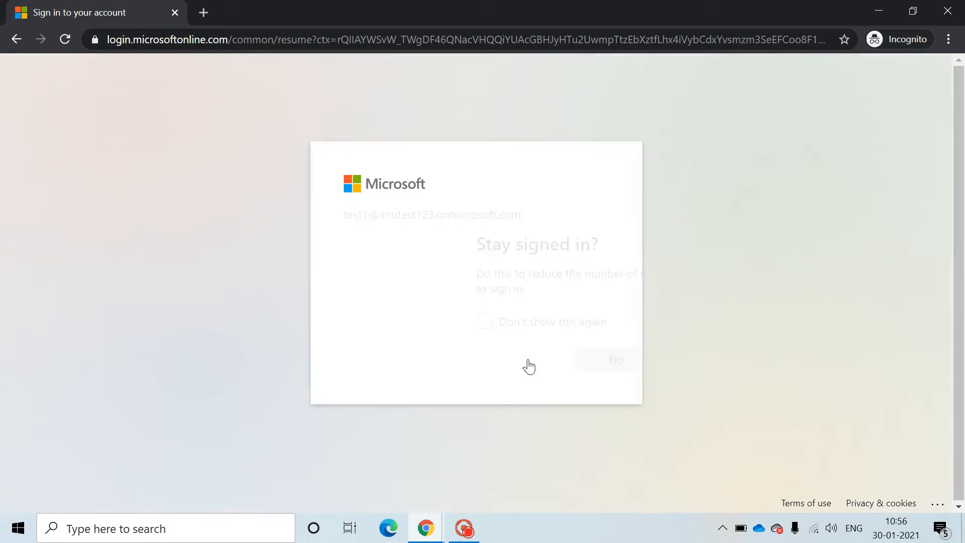
{"action": "left_click", "coordinate": [568, 365]}
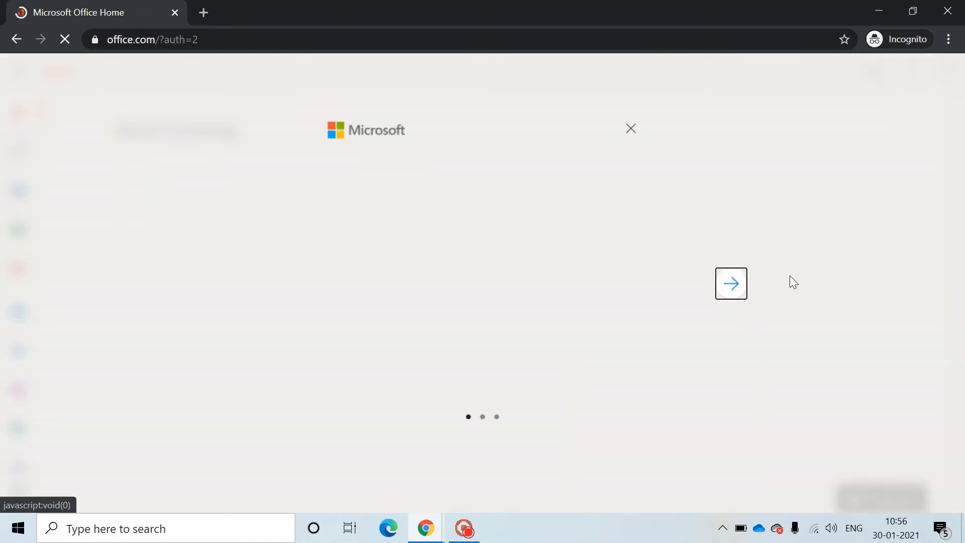
{"action": "left_click", "coordinate": [639, 121]}
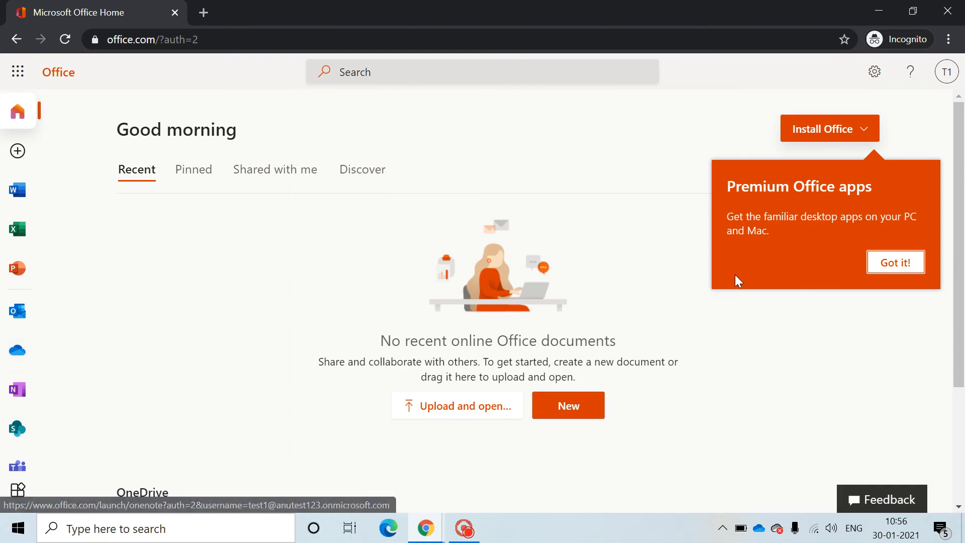
{"action": "mouse_move", "coordinate": [961, 194]}
{"action": "left_mouse_down"}
{"action": "mouse_move", "coordinate": [963, 328]}
{"action": "mouse_move", "coordinate": [957, 198]}
{"action": "mouse_move", "coordinate": [963, 204]}
{"action": "left_mouse_up"}
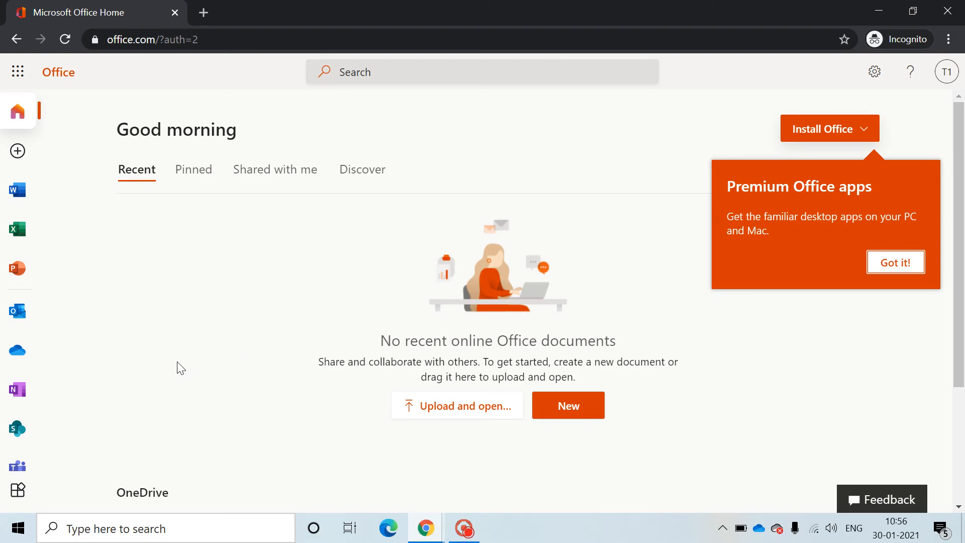
{"action": "left_click", "coordinate": [16, 310]}
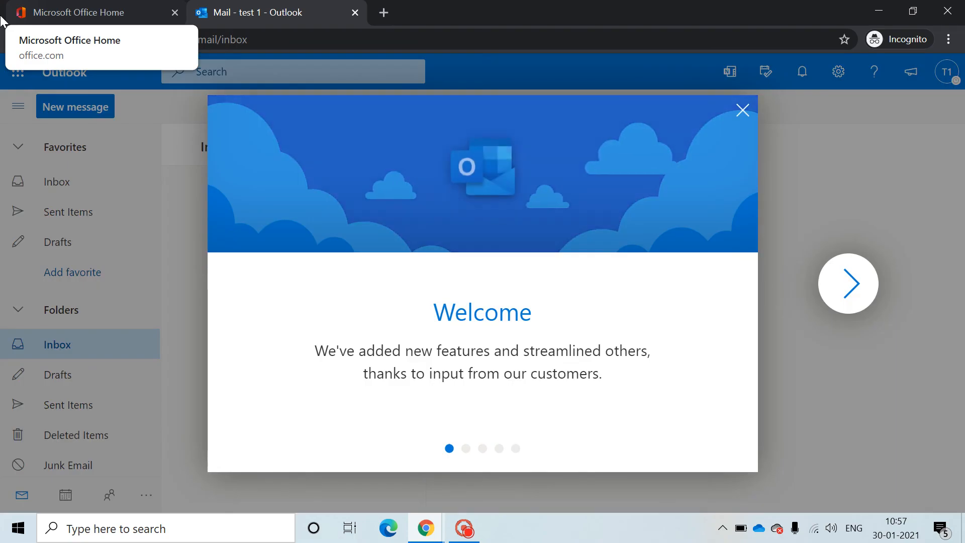
{"action": "left_click", "coordinate": [743, 112]}
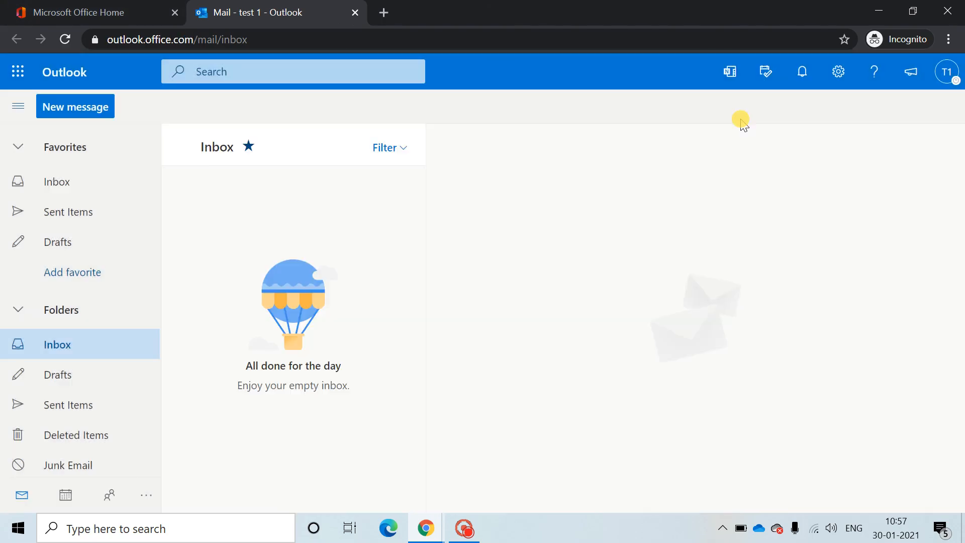
{"action": "left_click", "coordinate": [355, 13]}
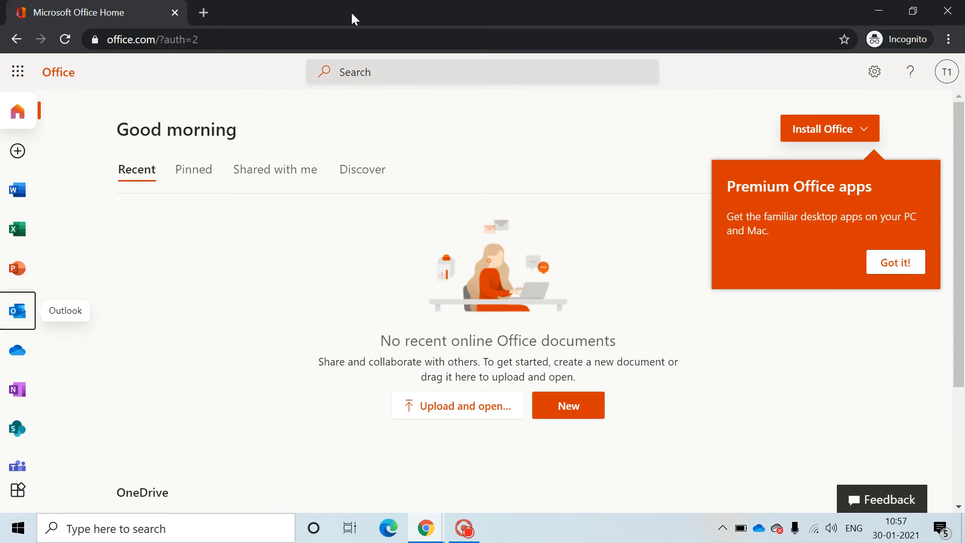